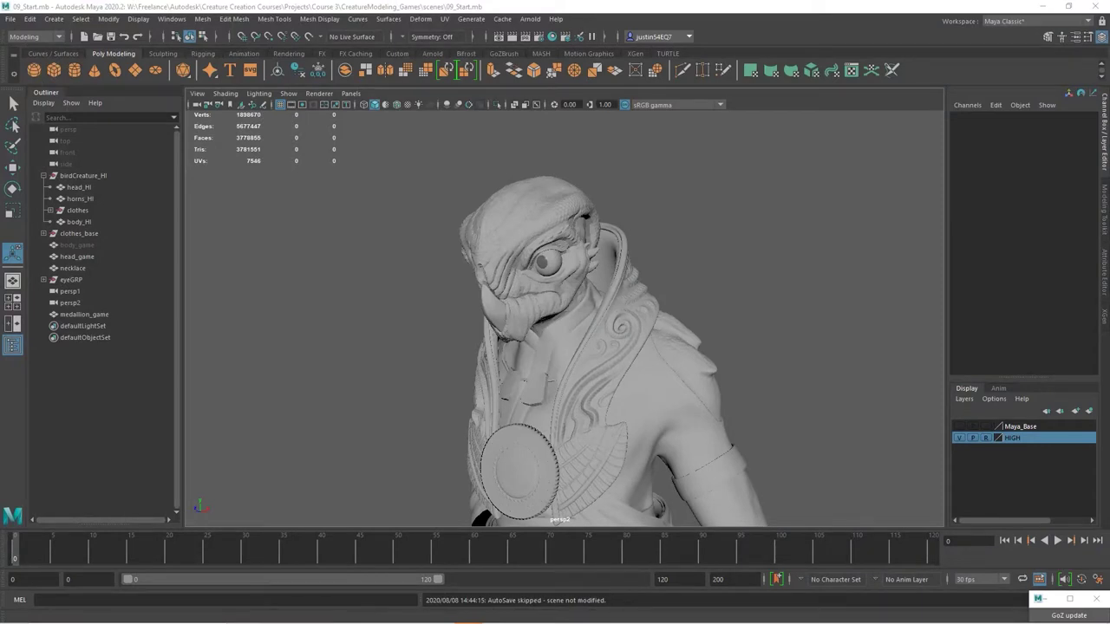
Step: Make the horns_HI mesh a live surface
key(t)
click(76, 198)
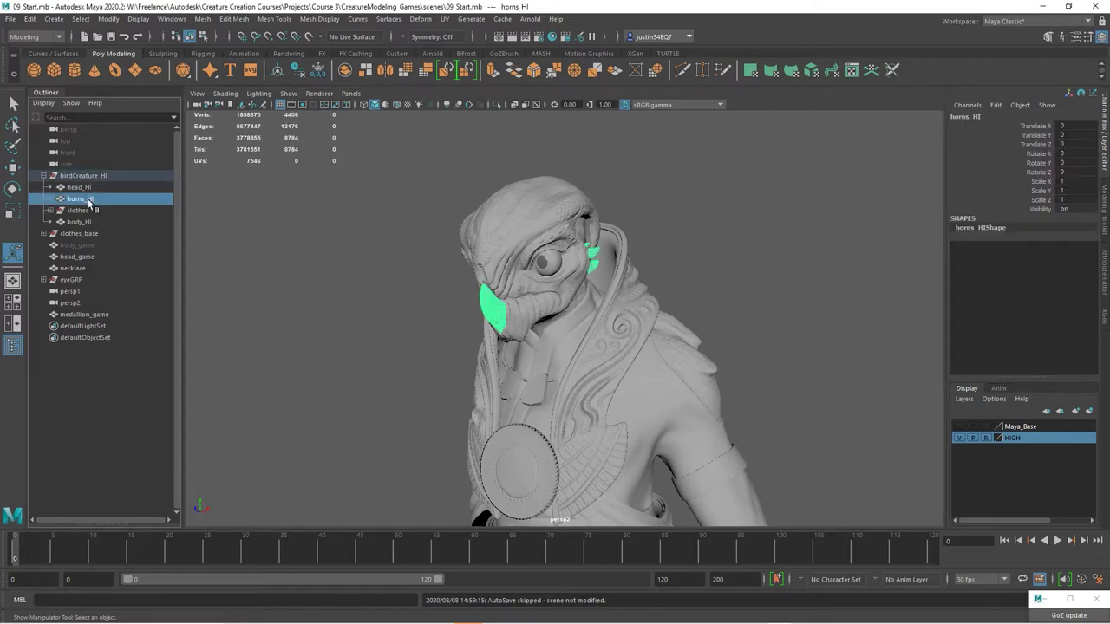
click(109, 19)
click(130, 274)
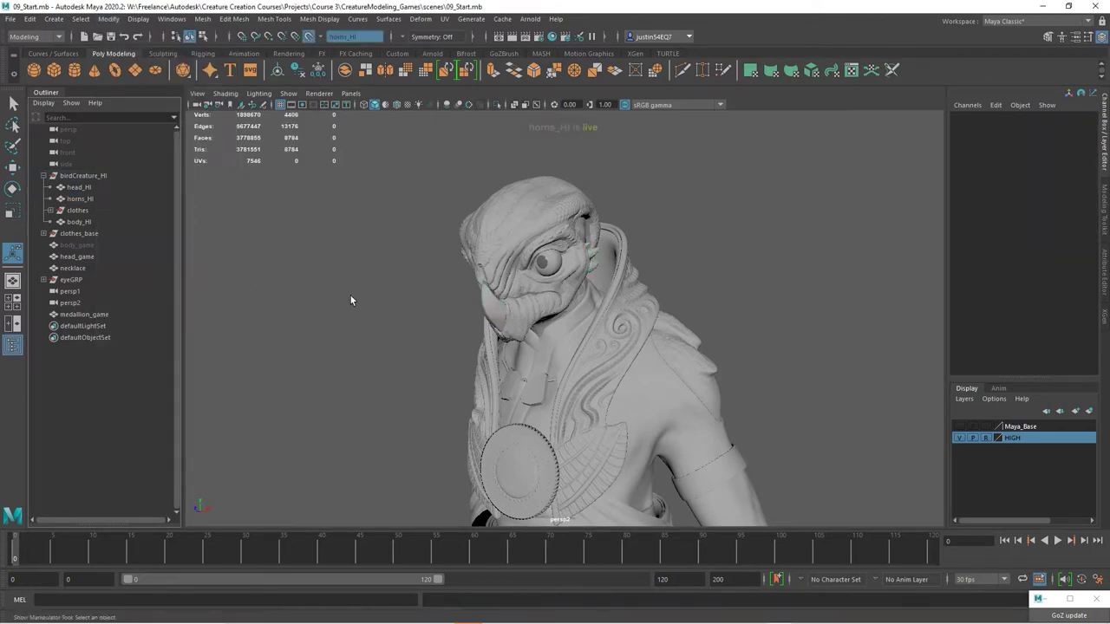
Step: Hide the head_HI and head_game meshes so the beak piece is exposed
alt+drag(496, 344, 555, 353)
alt+right_drag(555, 354, 633, 362)
alt+middle_drag(634, 362, 595, 372)
alt+right_drag(594, 372, 641, 384)
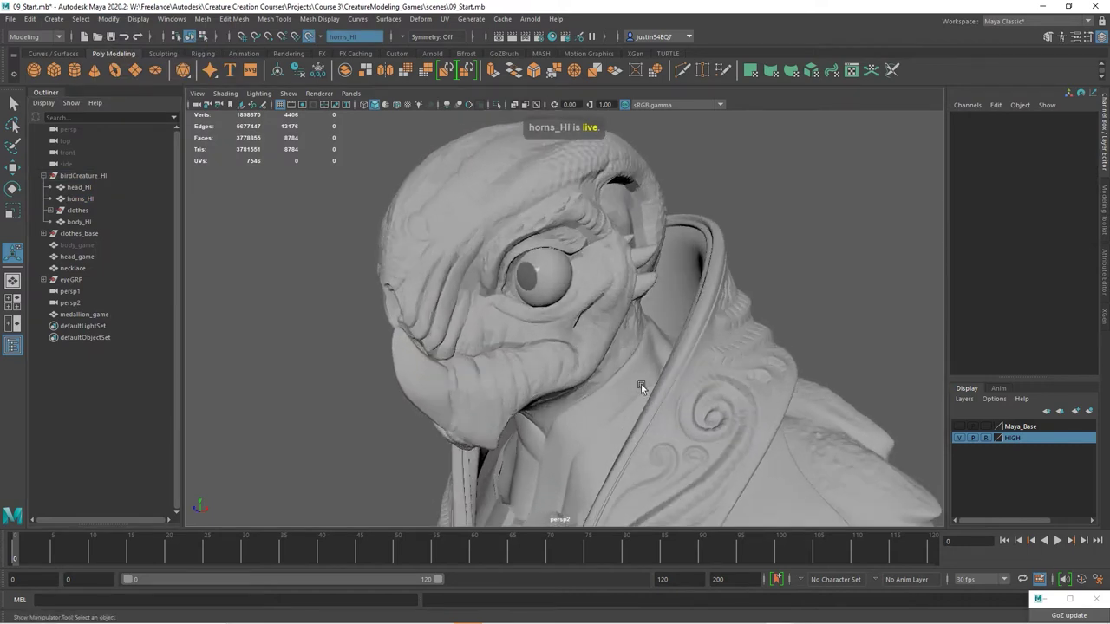
alt+drag(641, 384, 564, 390)
alt+right_drag(564, 390, 587, 398)
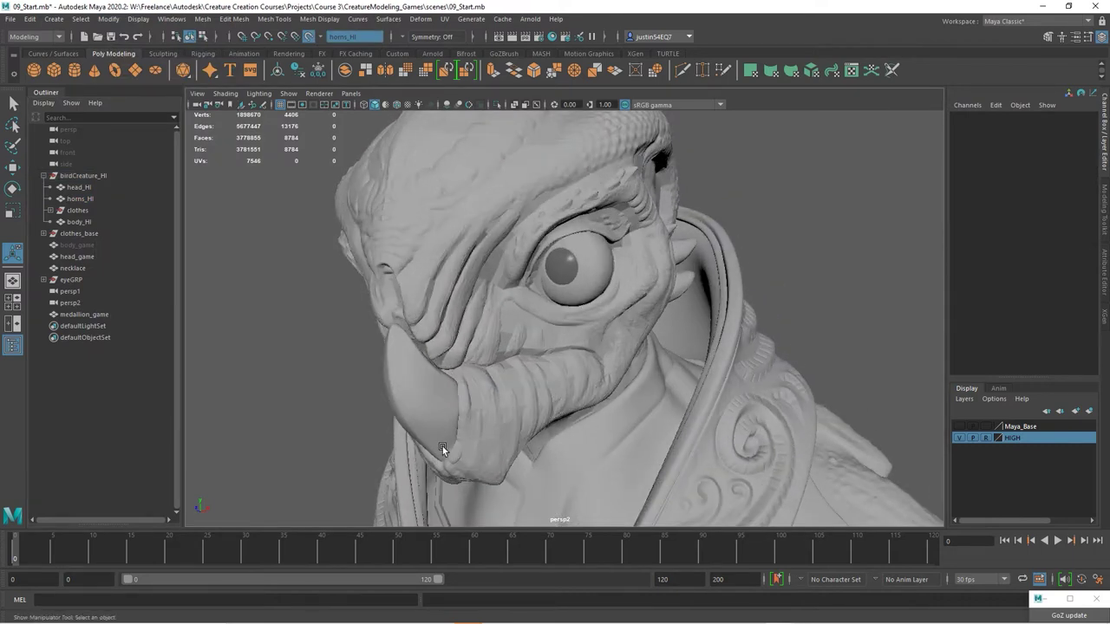
click(78, 187)
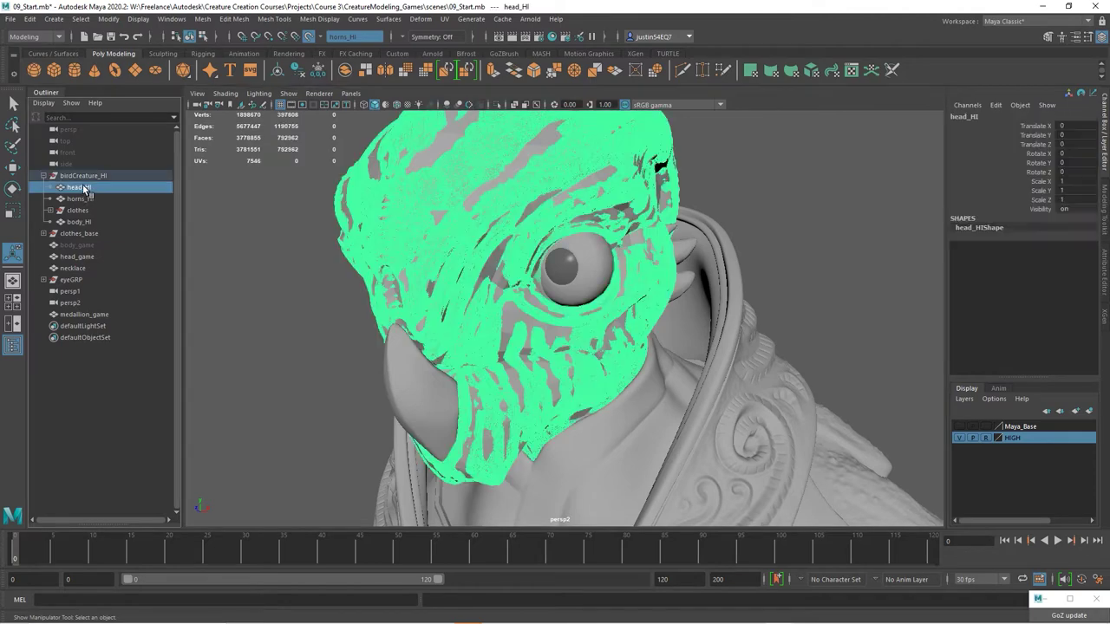
key(ctrl+h)
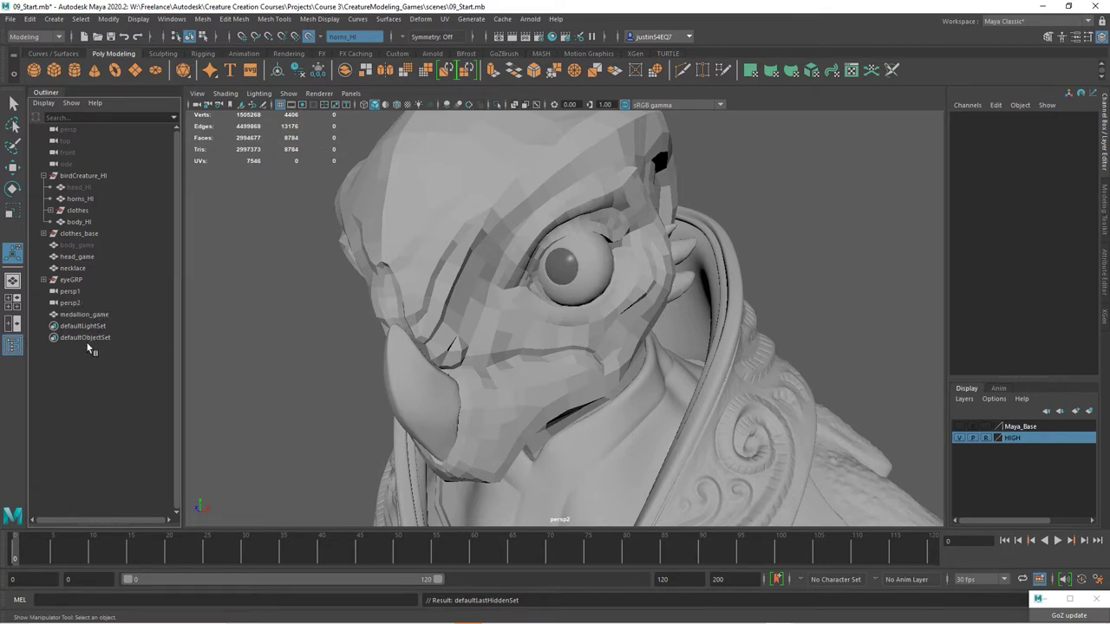
click(78, 257)
key(ctrl+h)
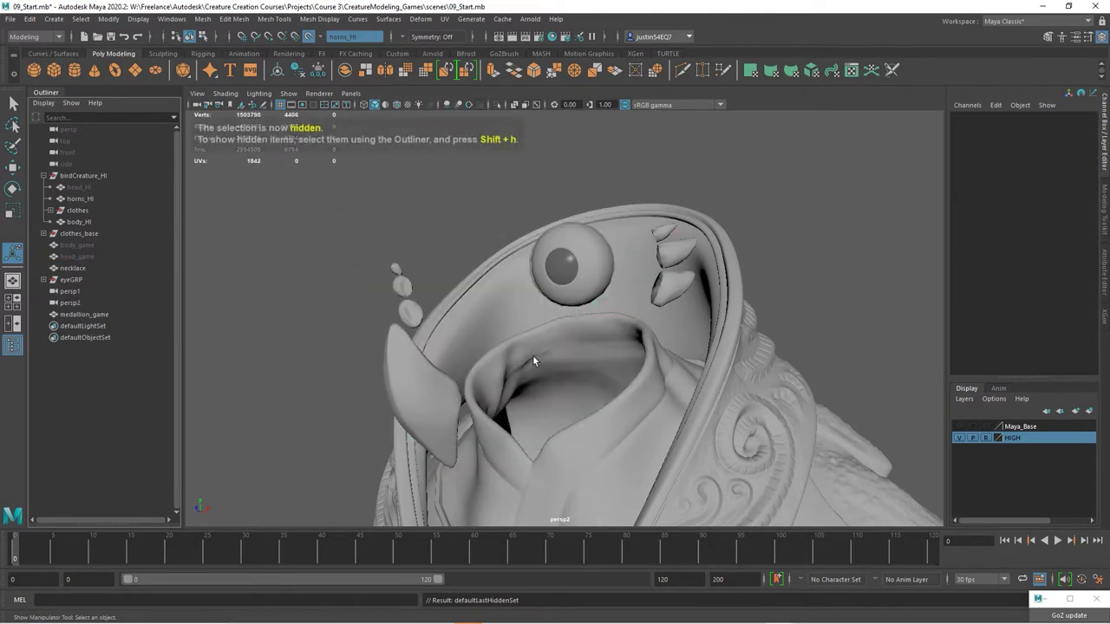
Step: Activate Quad Draw in the Modeling Toolkit and undo the stray point placed on the live surface
alt+drag(533, 354, 580, 269)
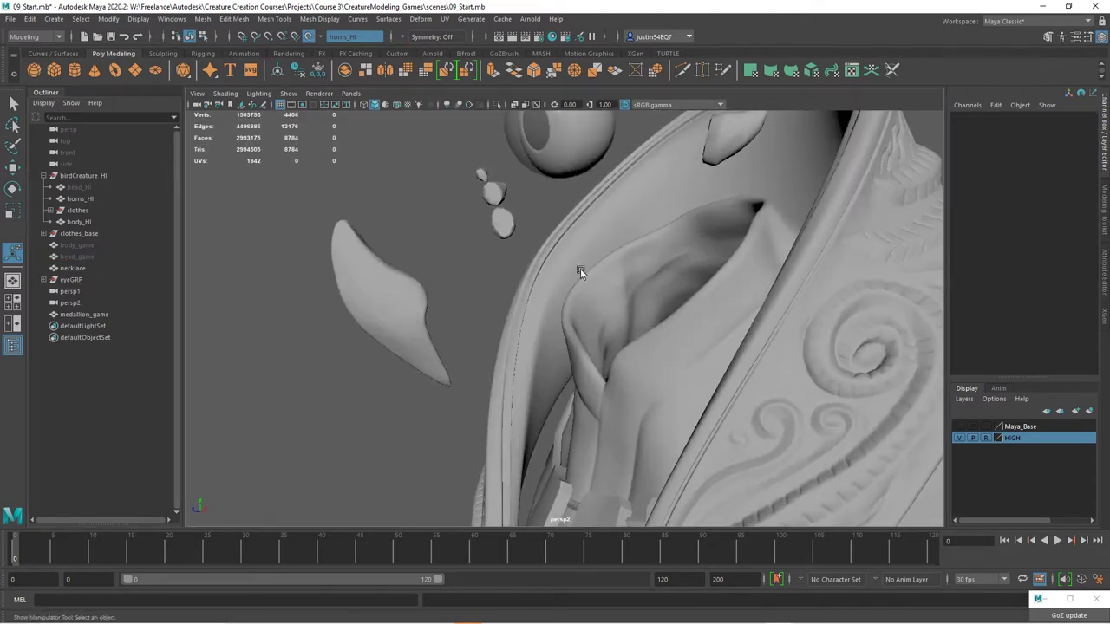
click(1105, 208)
click(1074, 450)
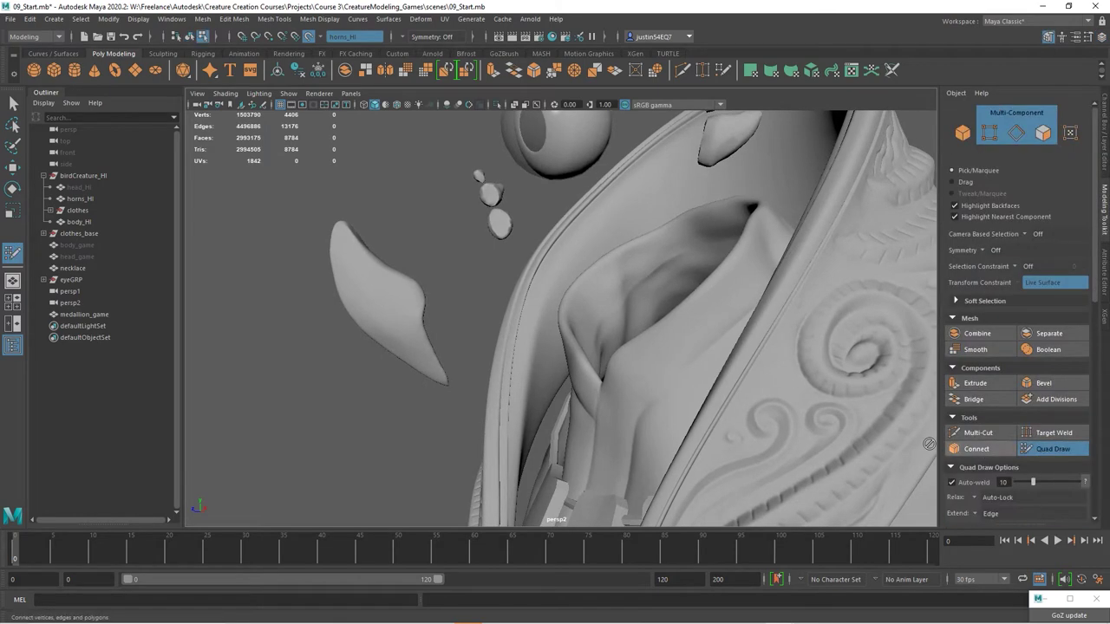
mouse_move(384, 307)
alt+mouse_down()
mouse_move(515, 296)
mouse_move(407, 295)
alt+mouse_up()
key(ctrl+z)
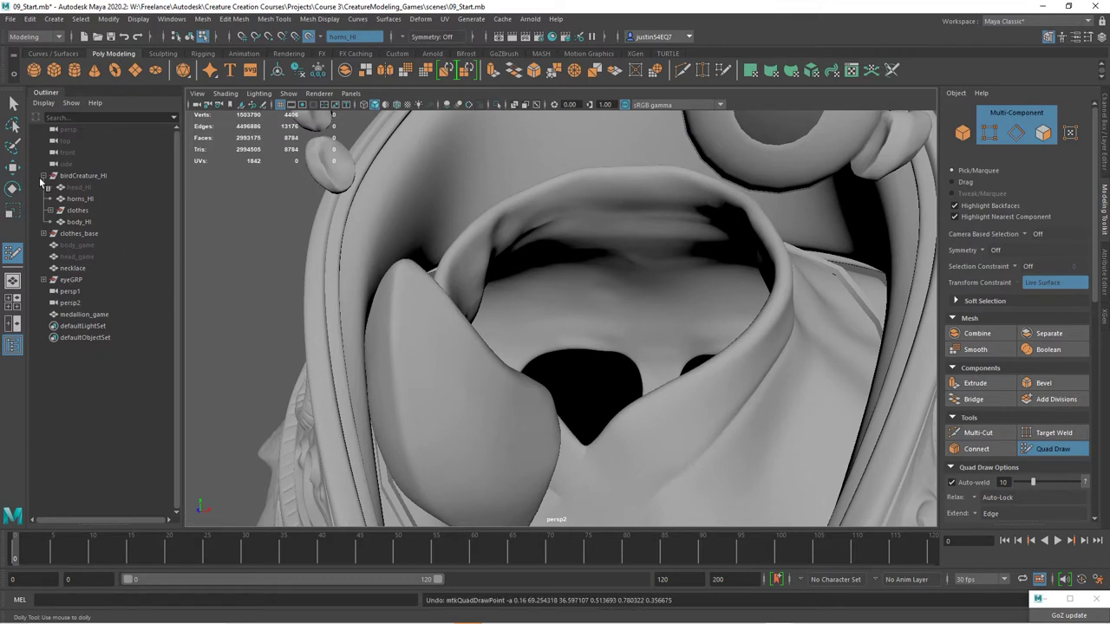
Step: Set the Move tool's symmetry to World X
click(11, 168)
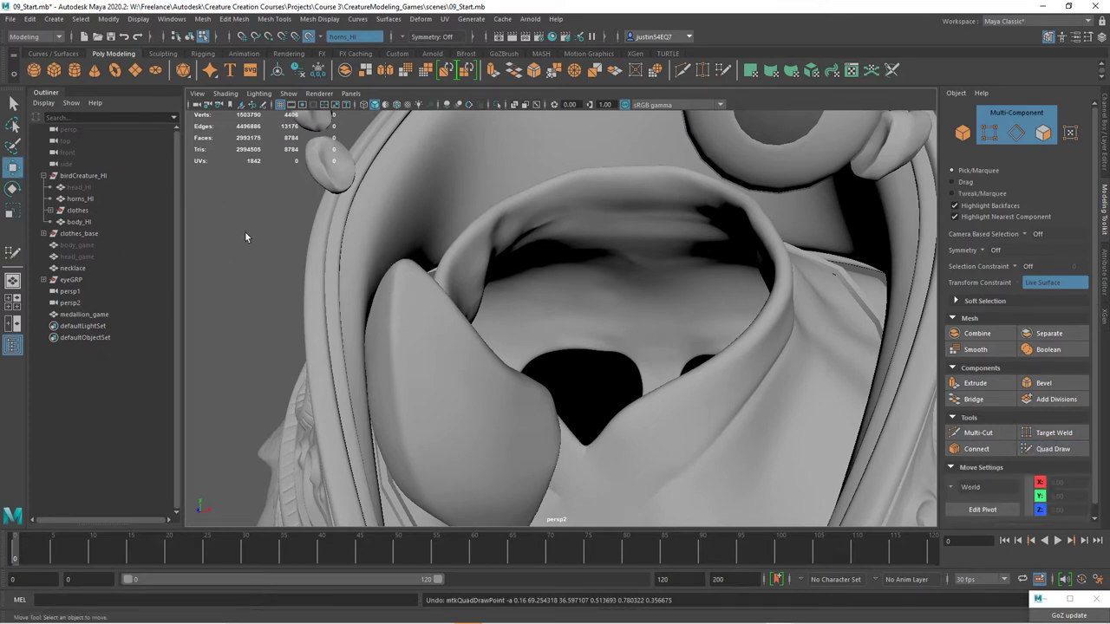
double_click(11, 168)
click(893, 447)
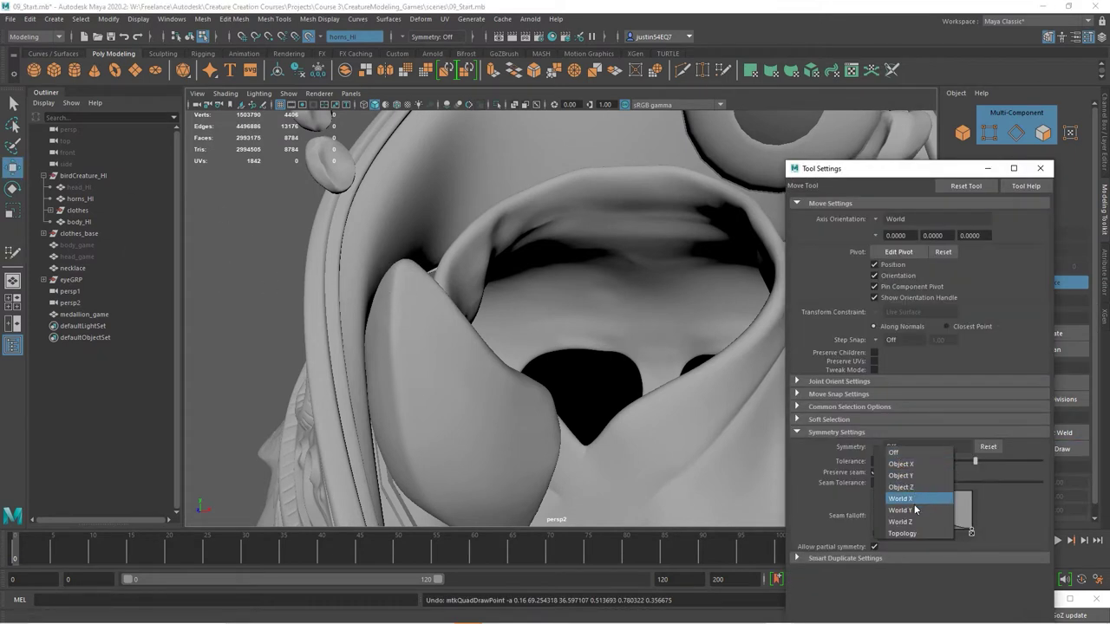
click(910, 499)
click(1040, 168)
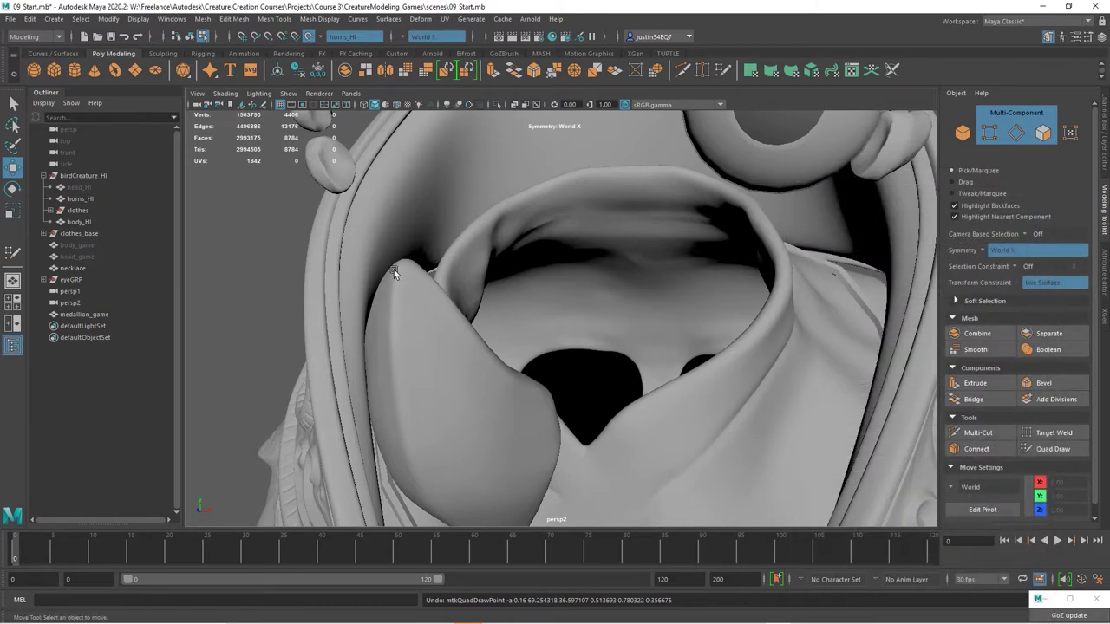
Step: With Quad Draw, build three rows of a two-quad-wide strip running down the ridge from the beak's upper end
click(1053, 448)
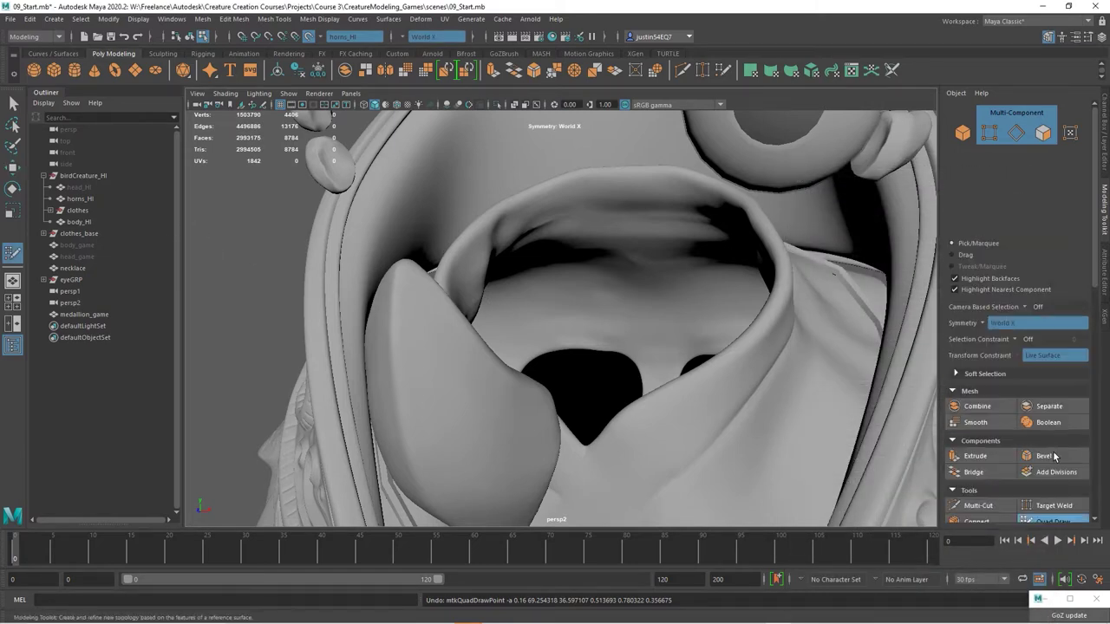
click(402, 262)
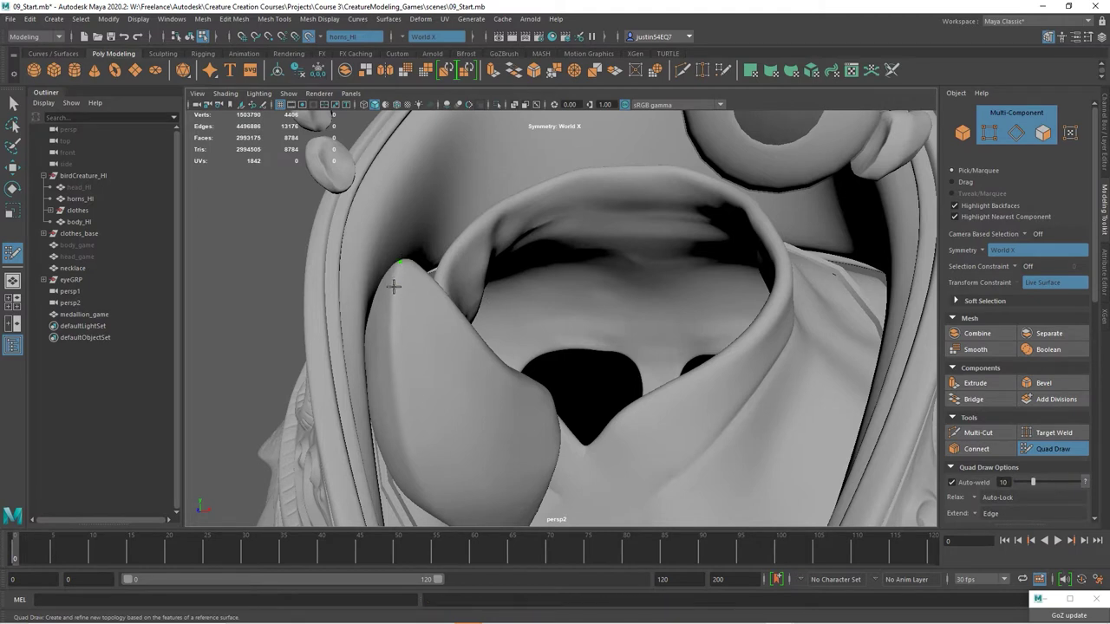
shift+click(428, 317)
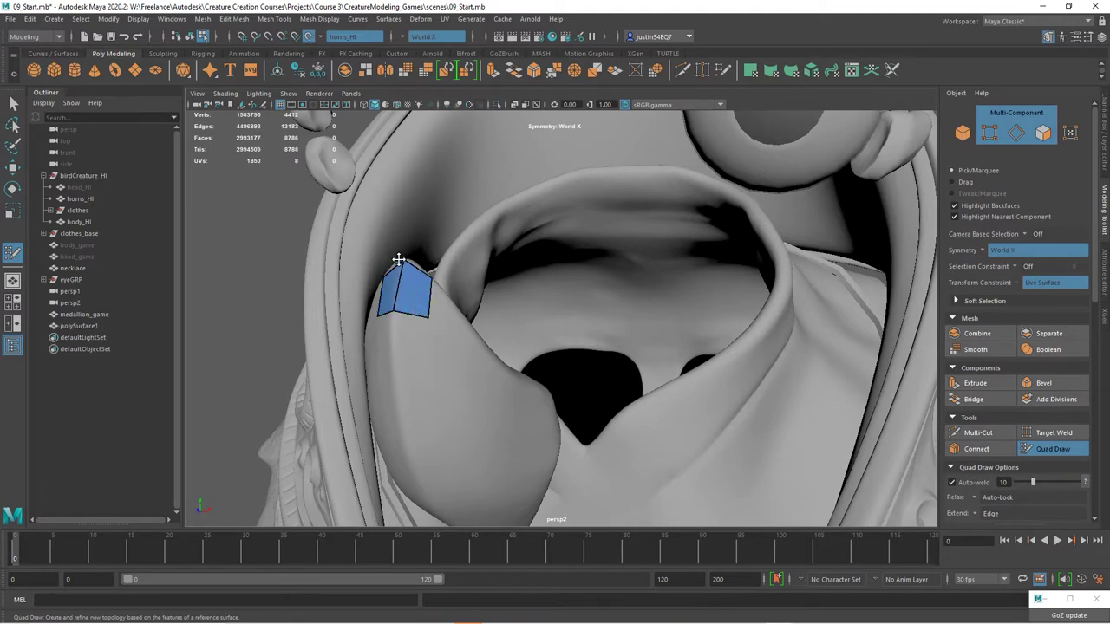
click(395, 363)
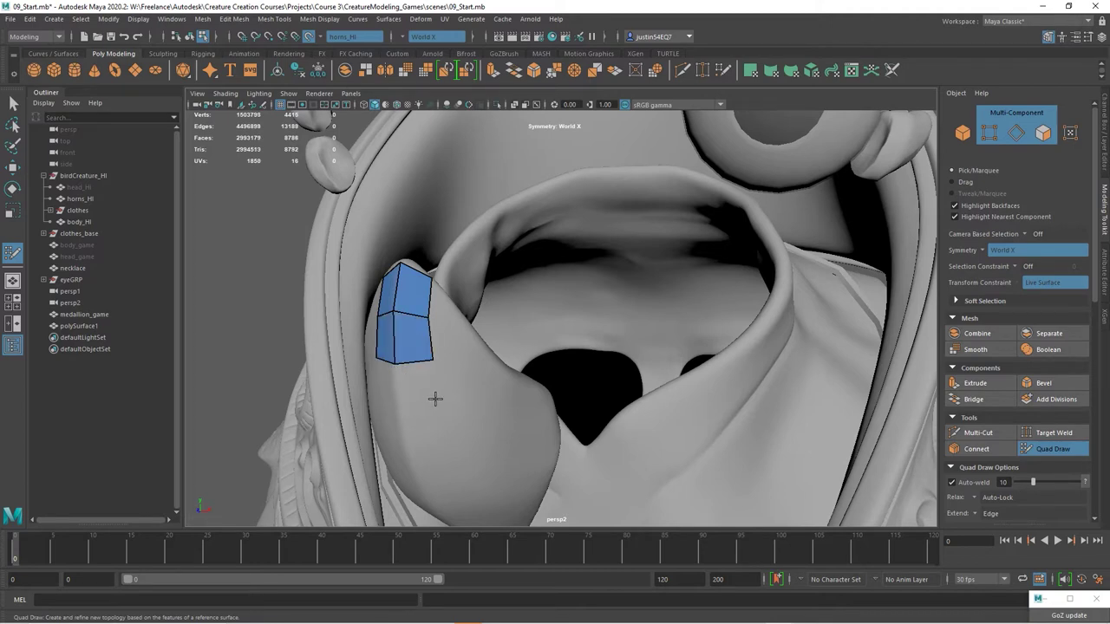
shift+click(408, 384)
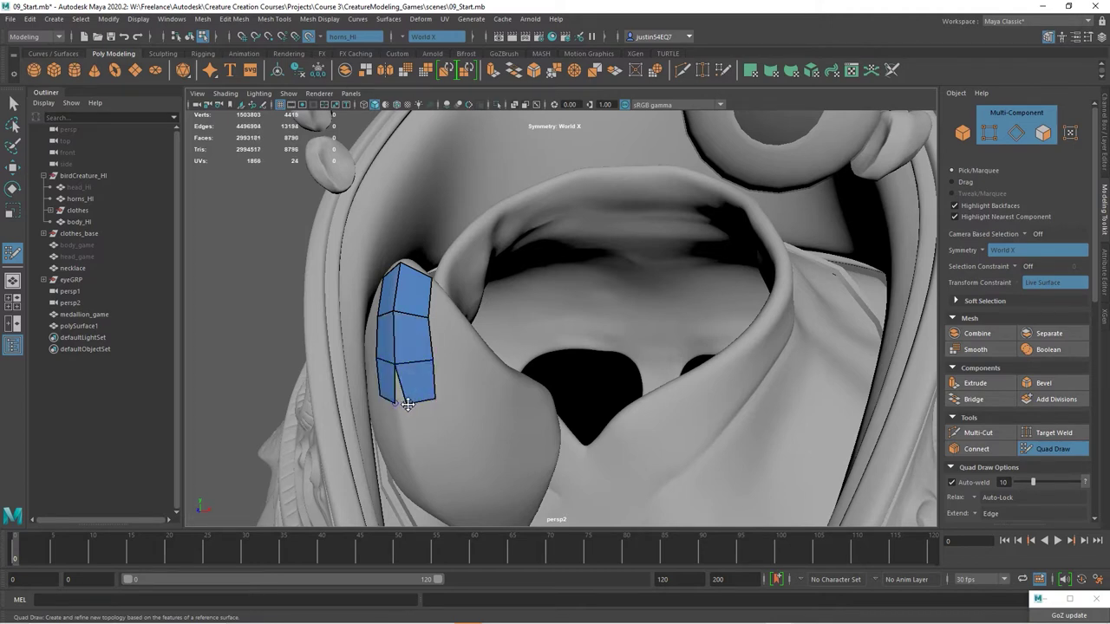
Step: Straighten the strip's centre line and extend it by three more rows of two quads down the beak ridge
alt+drag(432, 402, 429, 366)
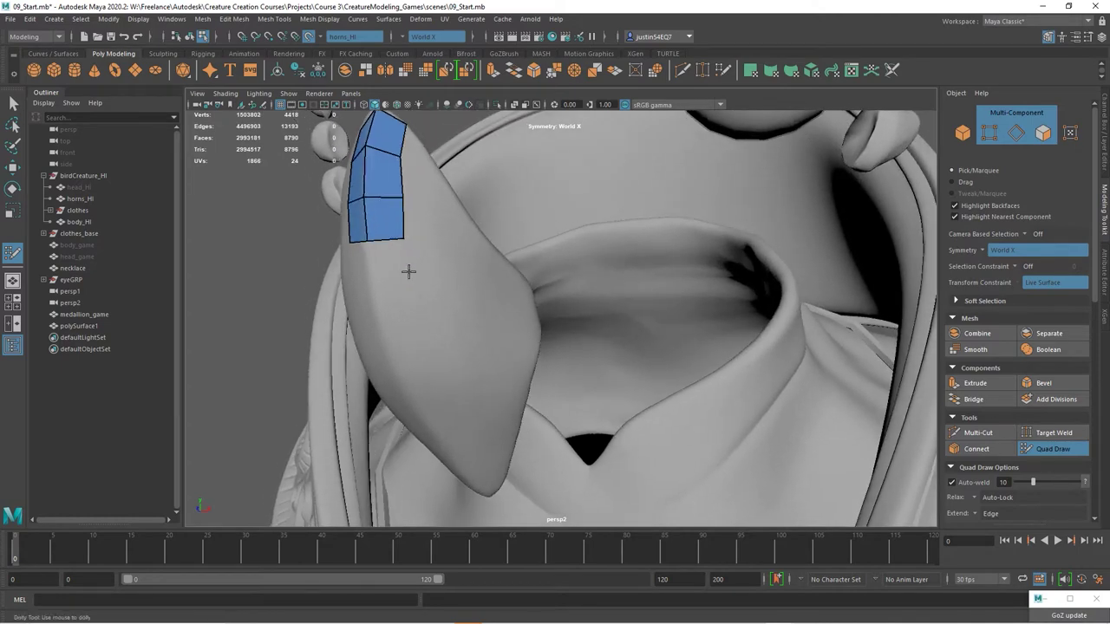
shift+click(359, 267)
shift+click(390, 270)
drag(379, 289, 370, 290)
click(364, 333)
click(383, 330)
click(418, 330)
shift+click(370, 313)
shift+click(396, 310)
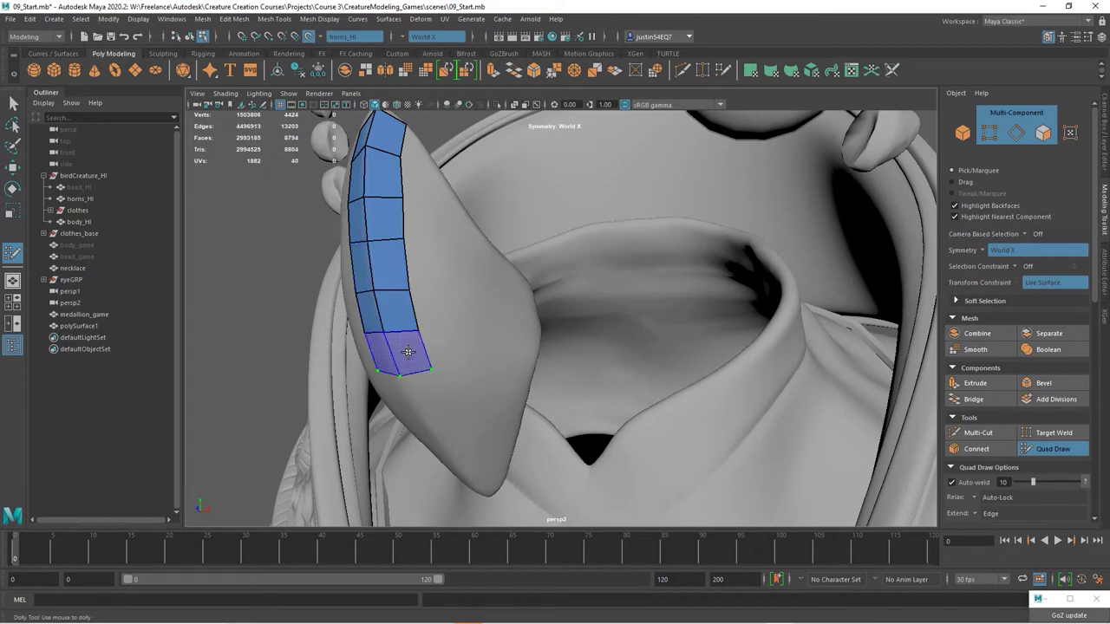
shift+click(408, 352)
Step: Add two further rows of paired quads along the lower curve of the beak ridge
mouse_move(433, 280)
alt+mouse_down()
mouse_move(383, 307)
mouse_move(379, 283)
mouse_move(433, 339)
alt+mouse_up()
alt+middle_drag(434, 340, 416, 407)
alt+right_drag(416, 407, 464, 340)
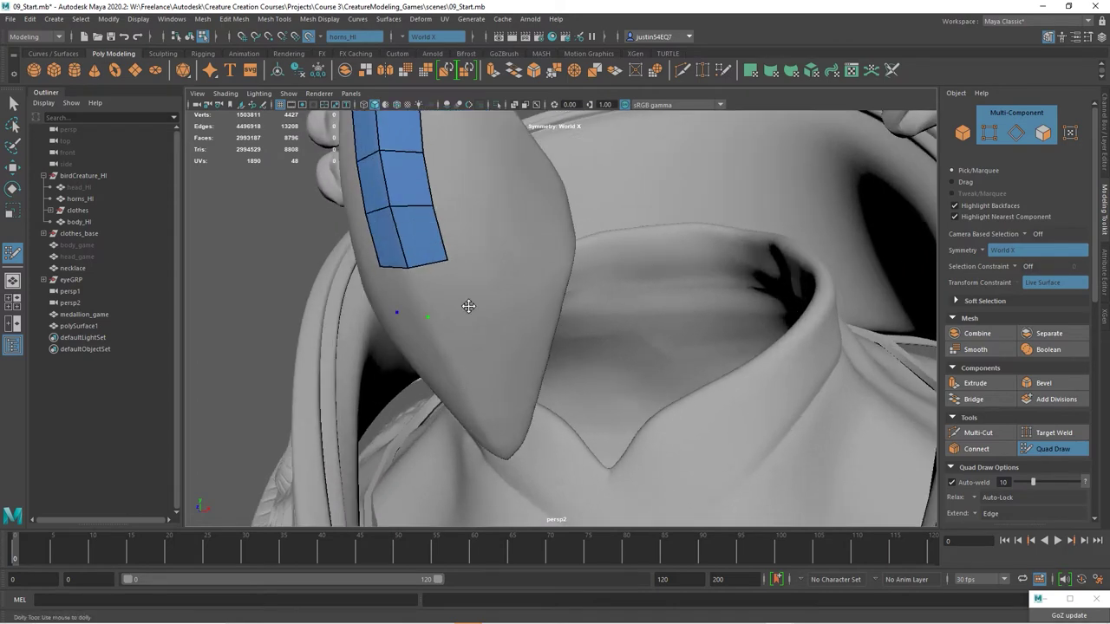
click(468, 306)
shift+click(405, 293)
shift+click(443, 294)
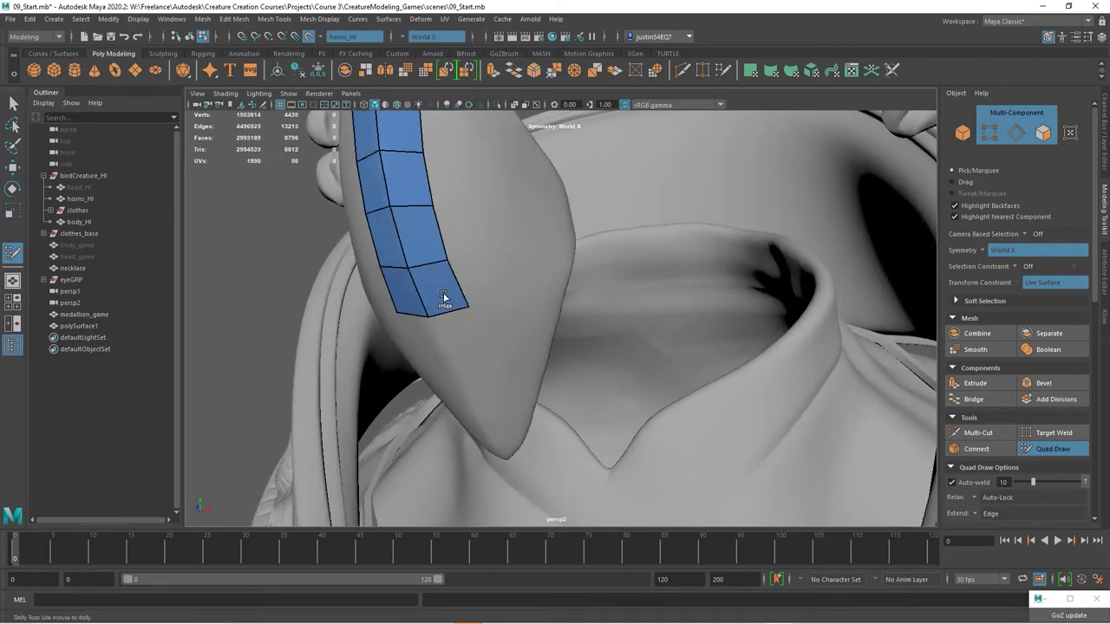
click(491, 353)
shift+click(429, 341)
shift+click(461, 340)
Step: Complete the ridge strip with two last rows of paired quads reaching the beak's lower tip
click(509, 390)
click(478, 414)
shift+click(452, 387)
shift+click(484, 385)
alt+drag(494, 410, 474, 394)
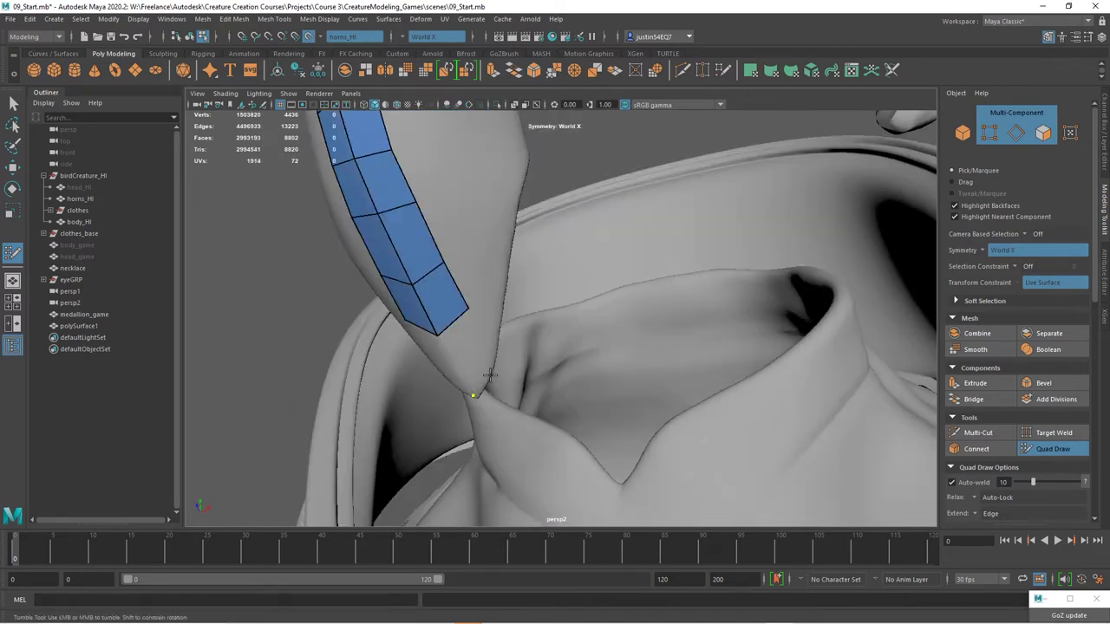
shift+click(446, 354)
shift+click(471, 340)
Step: Insert a crosswise edge loop in the strip's uppermost row and reposition the top outer vertex
alt+drag(471, 332, 424, 287)
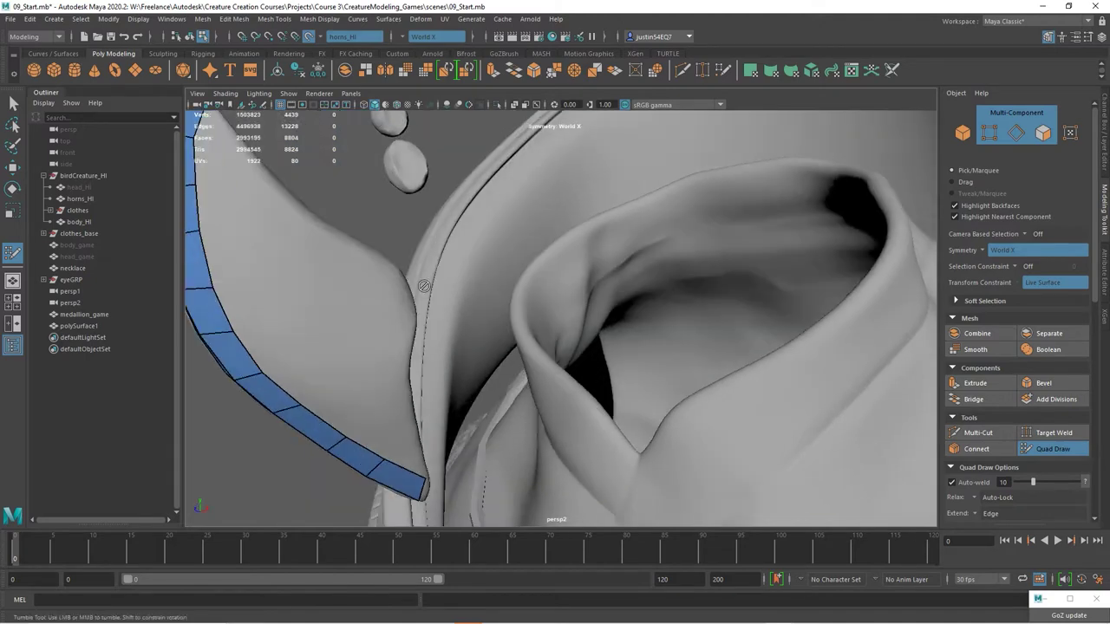
alt+middle_drag(424, 287, 489, 320)
alt+drag(488, 320, 364, 293)
alt+right_drag(365, 293, 388, 305)
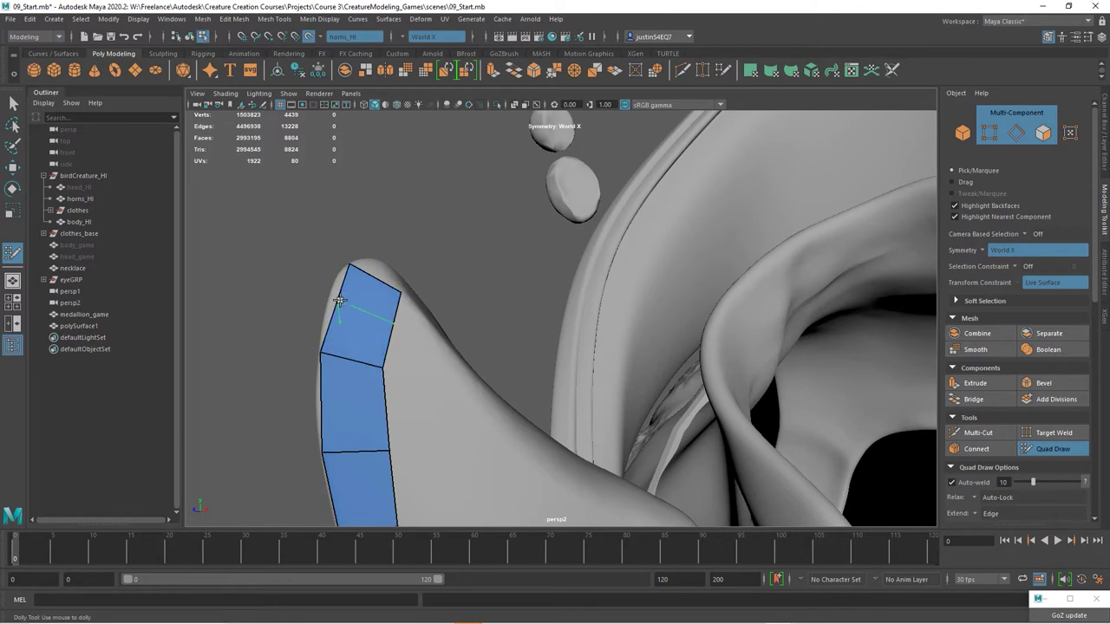
ctrl+click(337, 292)
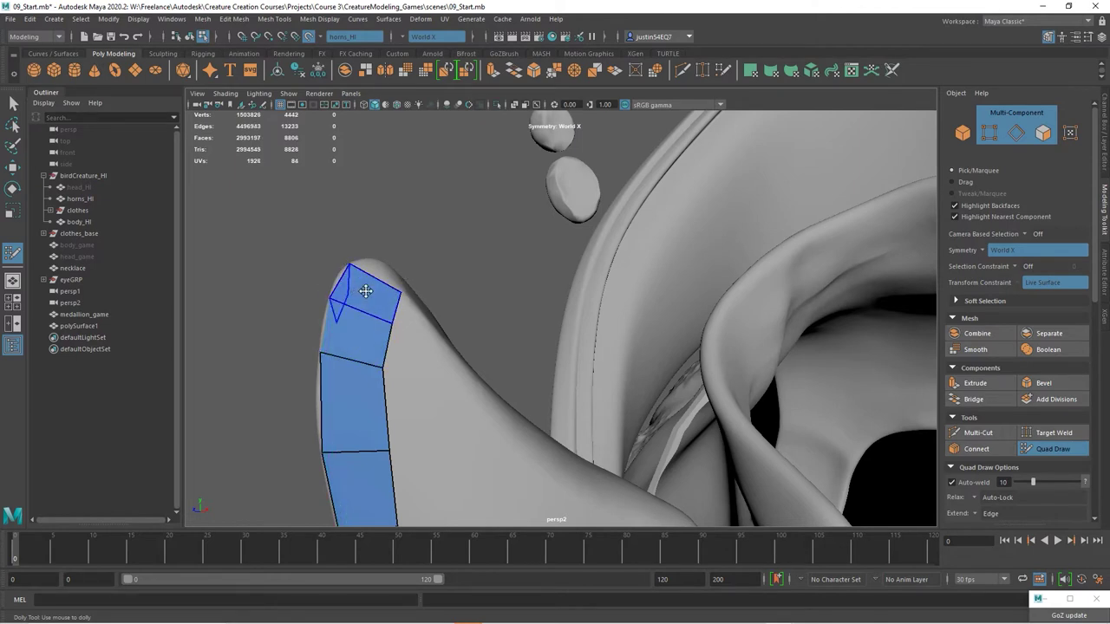
alt+drag(367, 289, 371, 357)
alt+middle_drag(371, 357, 379, 336)
drag(378, 324, 361, 336)
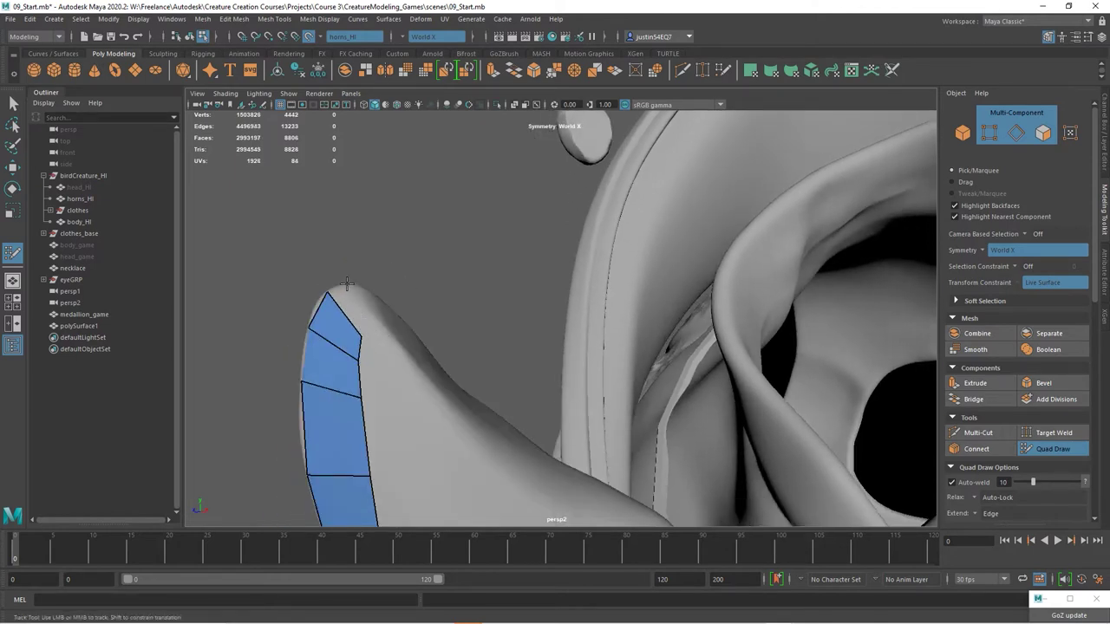
Step: Add a row of quads over the beak's upper end and adjust the side vertex below it
alt+drag(395, 288, 399, 303)
alt+middle_drag(399, 303, 403, 128)
alt+drag(403, 128, 471, 211)
alt+right_drag(471, 211, 448, 278)
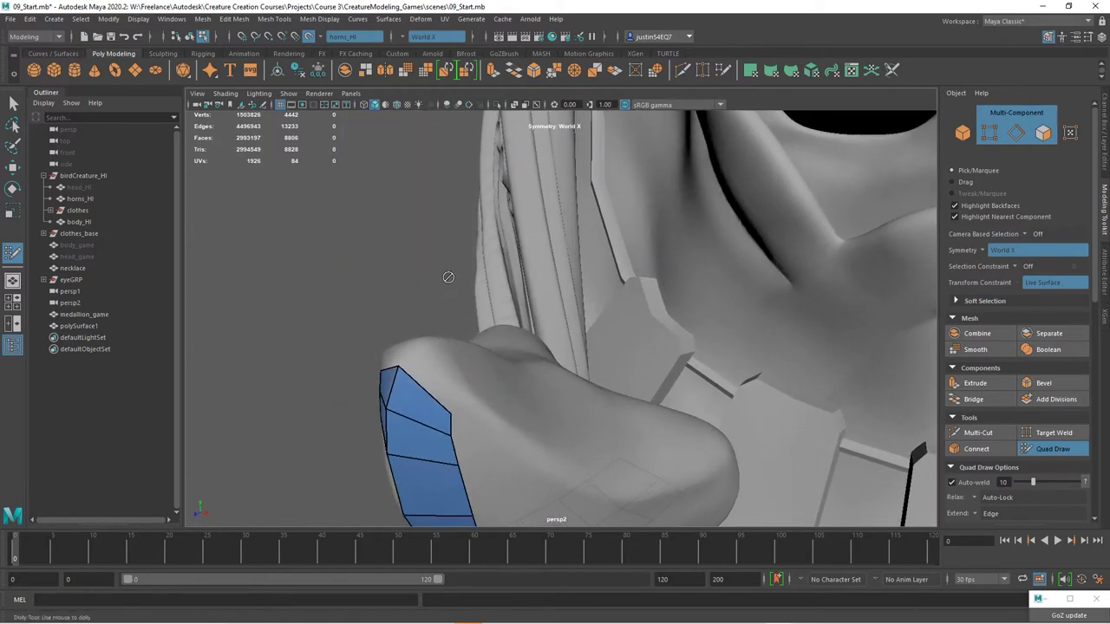
click(463, 395)
shift+click(432, 380)
alt+drag(347, 313, 294, 280)
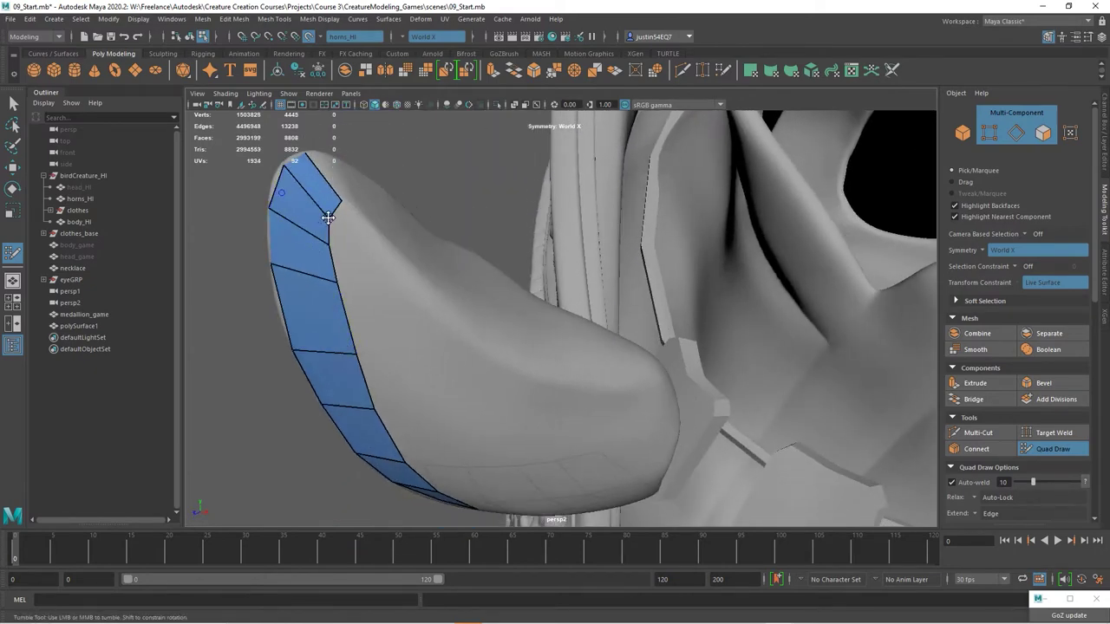
drag(328, 217, 326, 220)
Step: Fill a column of three quads beside the upper ridge strip on the beak's side and adjust their outer vertices
shift+click(364, 263)
click(446, 325)
shift+click(390, 305)
alt+drag(468, 347, 475, 316)
alt+middle_drag(475, 316, 491, 336)
drag(459, 236, 456, 242)
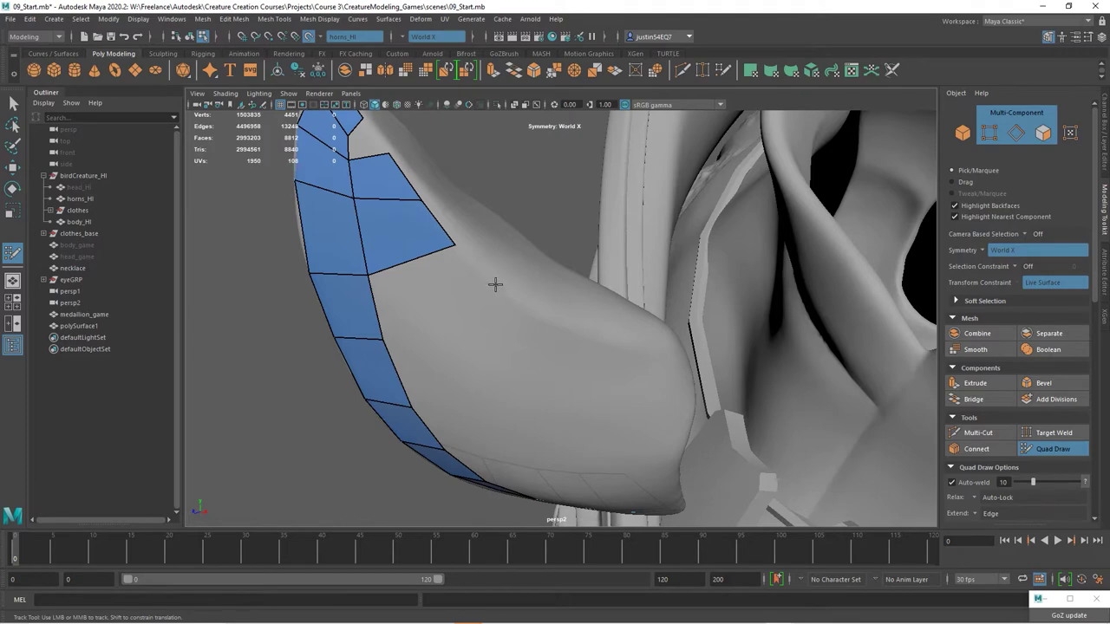
shift+click(434, 305)
mouse_move(434, 302)
alt+mouse_down()
mouse_move(510, 309)
mouse_move(513, 289)
mouse_move(431, 382)
alt+mouse_up()
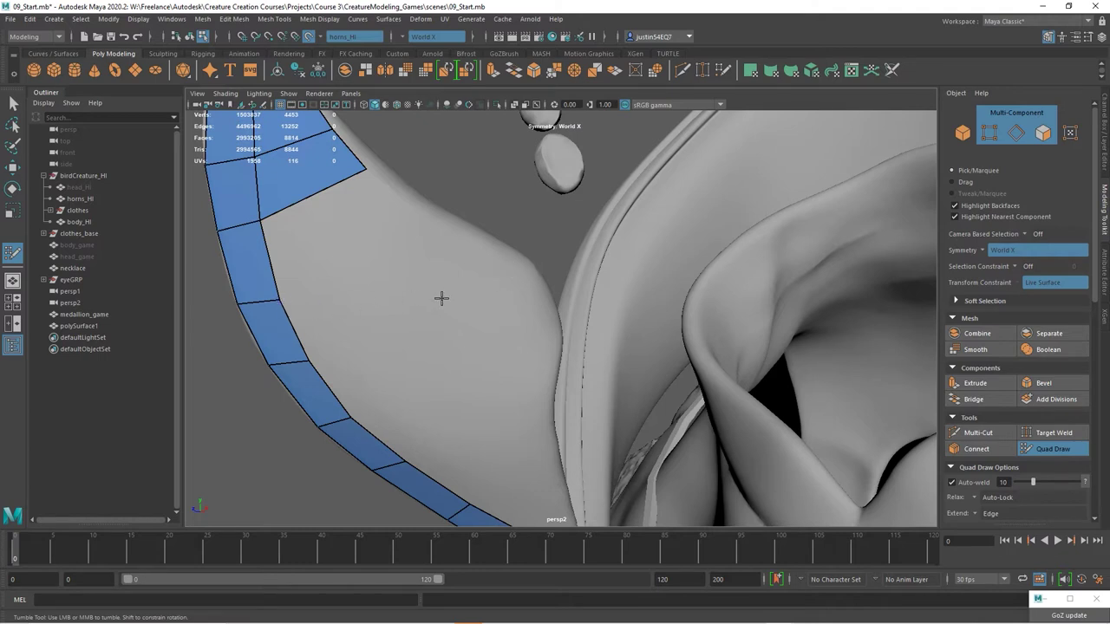
alt+drag(442, 298, 315, 272)
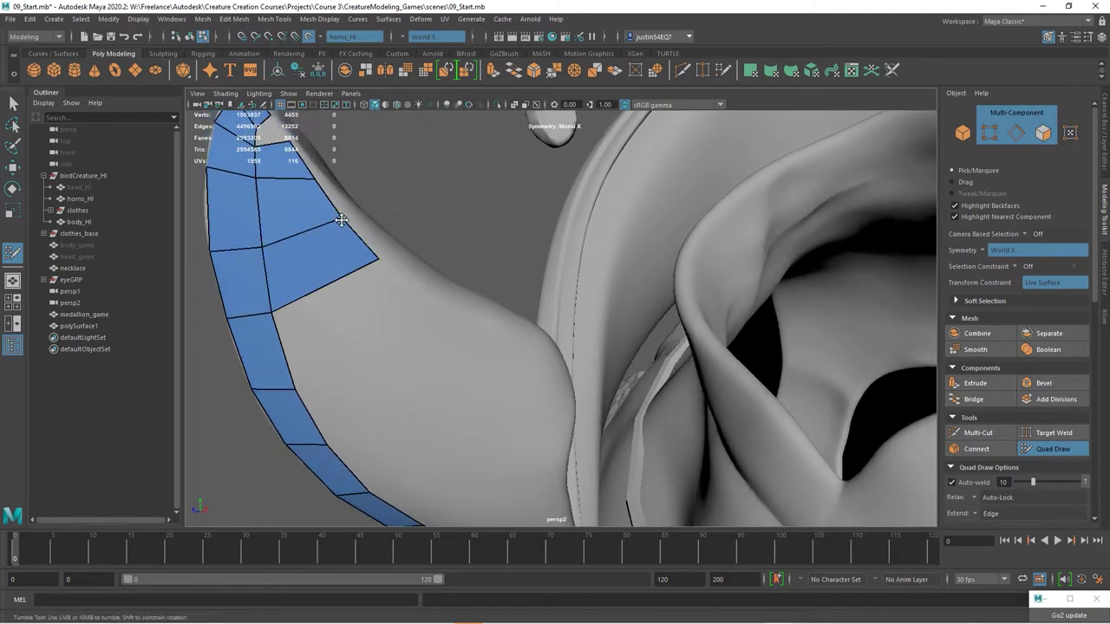
drag(374, 257, 374, 259)
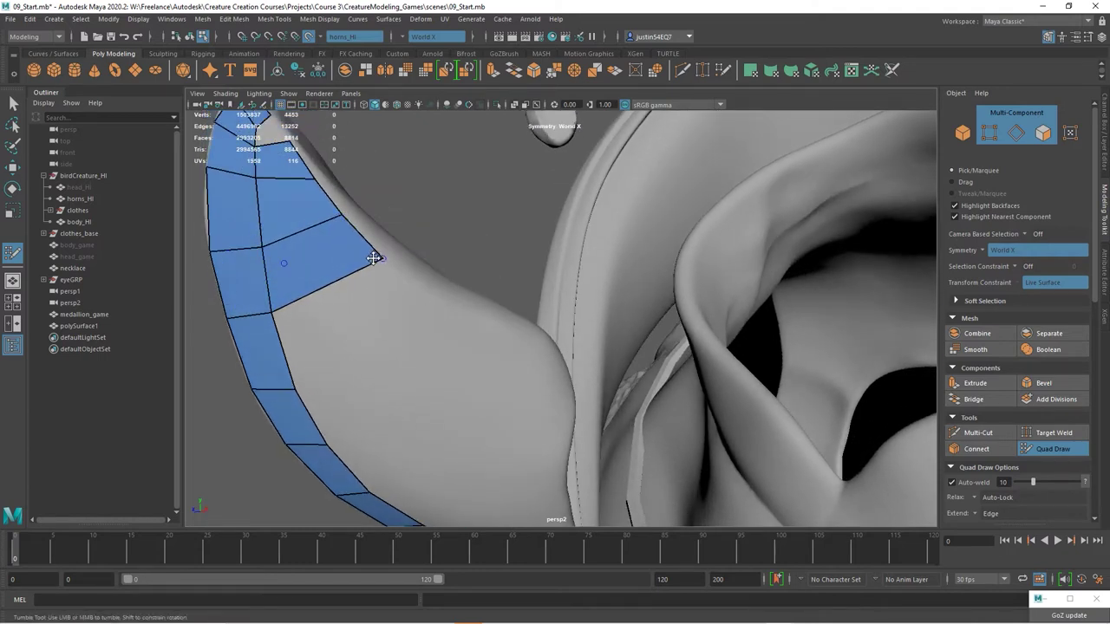
Step: Insert a lengthwise edge loop through the side column and fill the row below it with two quads
ctrl+click(338, 308)
shift+click(322, 348)
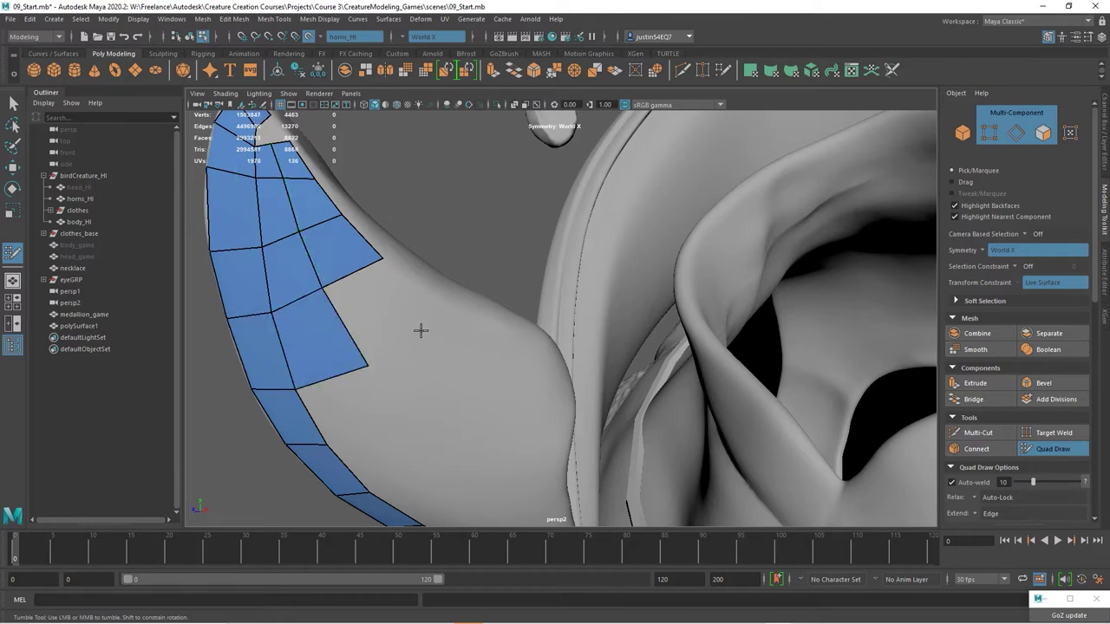
shift+click(395, 338)
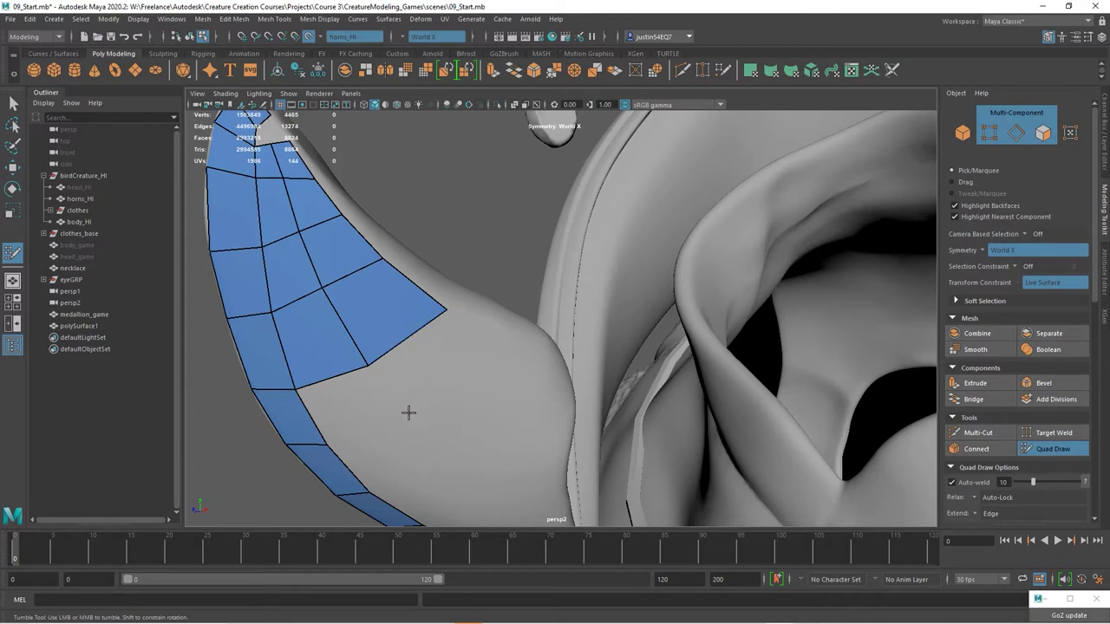
Step: Fill the next two rows of quads on the beak's side, extending them out to the rim
click(507, 330)
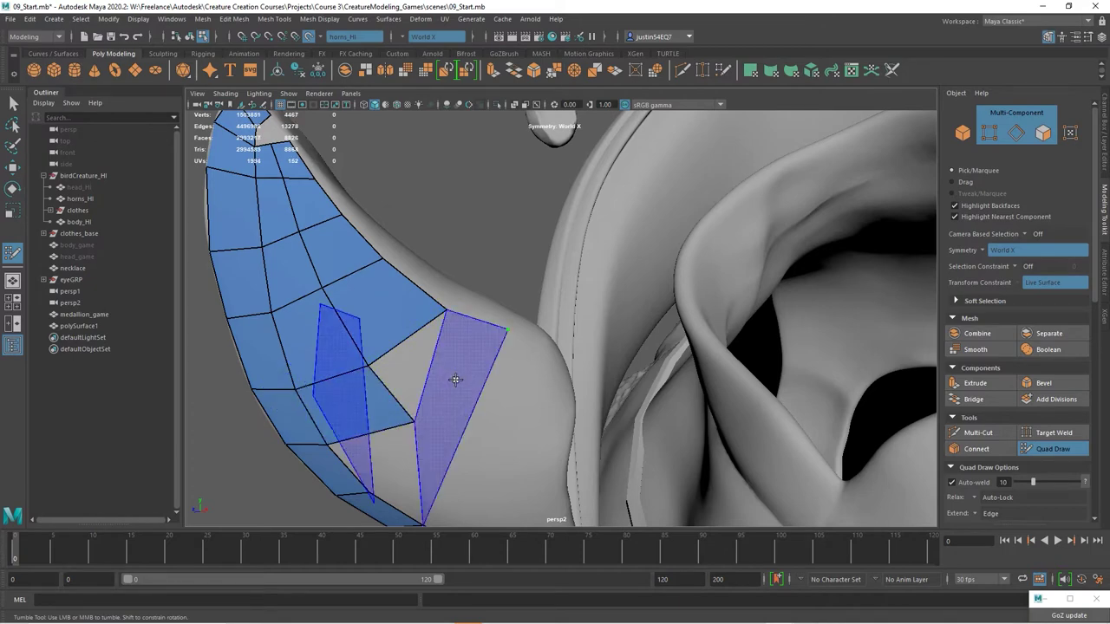
shift+click(451, 389)
alt+middle_drag(452, 389, 445, 357)
alt+middle_drag(460, 413, 456, 344)
shift+click(472, 330)
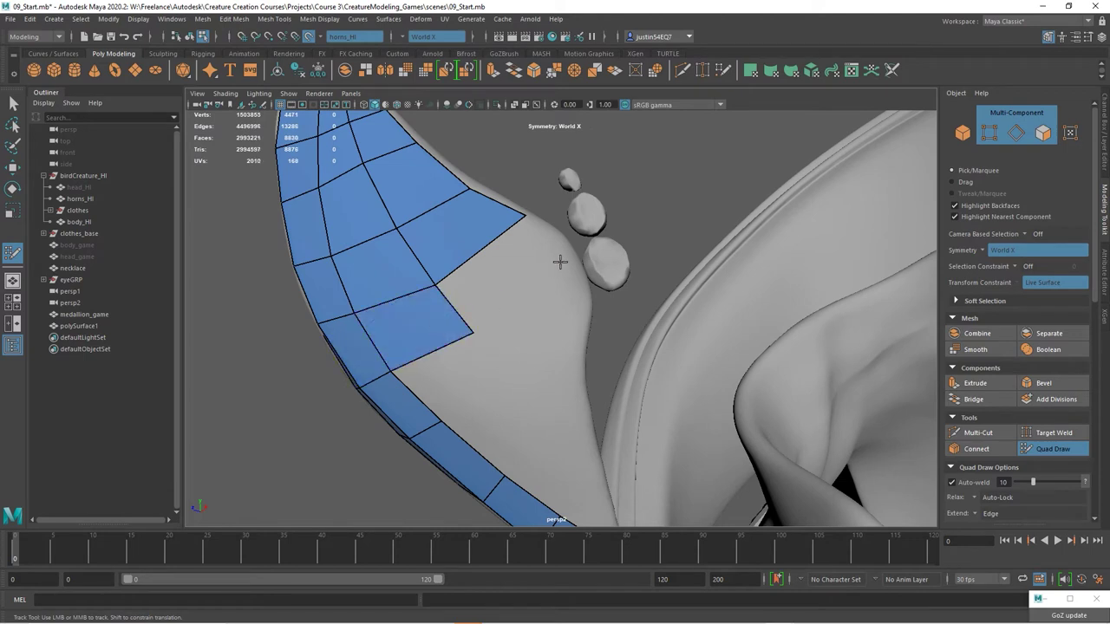
shift+click(566, 251)
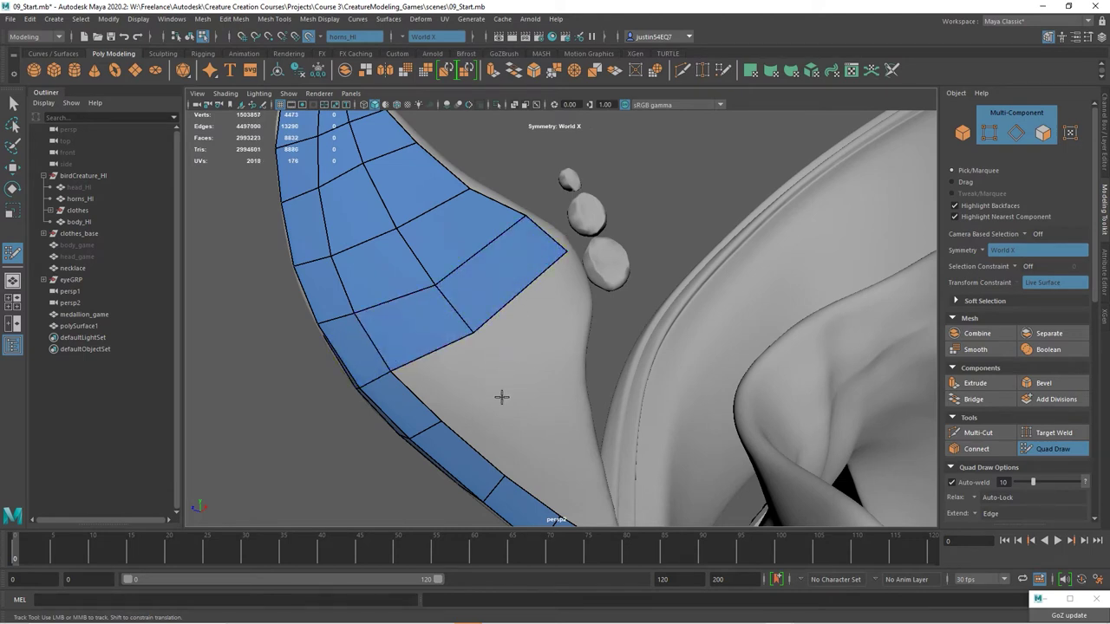
Step: Fill another row of two quads below on the beak's side and adjust the new inner vertex
shift+click(496, 401)
drag(497, 403, 522, 379)
click(588, 299)
shift+click(538, 304)
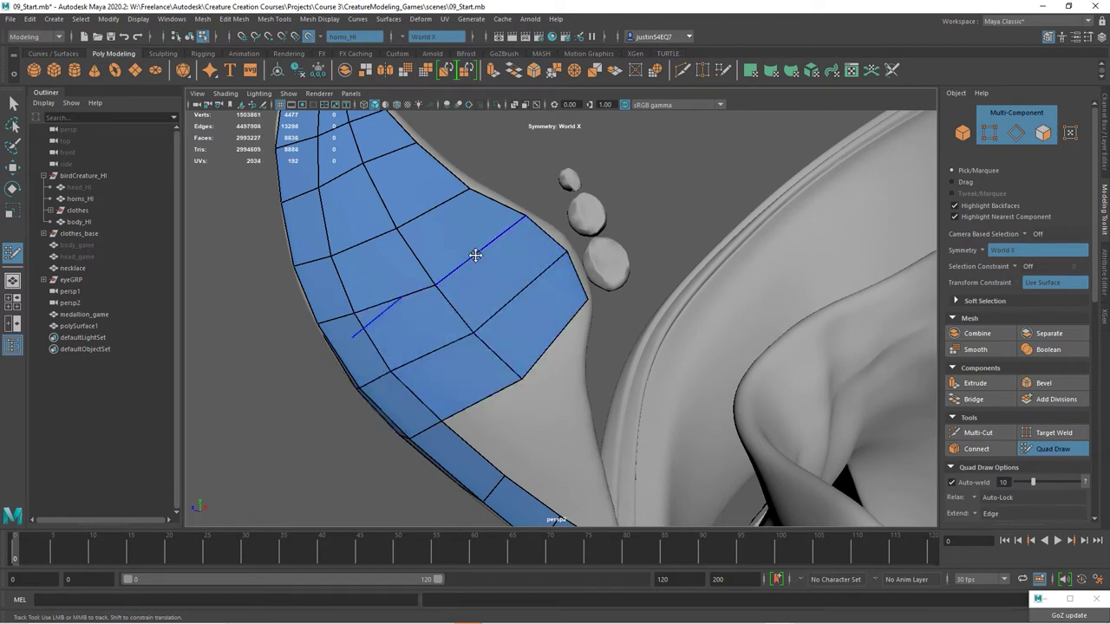
Step: Fill faces fanning from one side vertex to the rim where the beak narrows, adjusting a rim vertex
click(552, 428)
shift+click(521, 413)
alt+drag(473, 391, 445, 390)
alt+right_drag(446, 389, 464, 369)
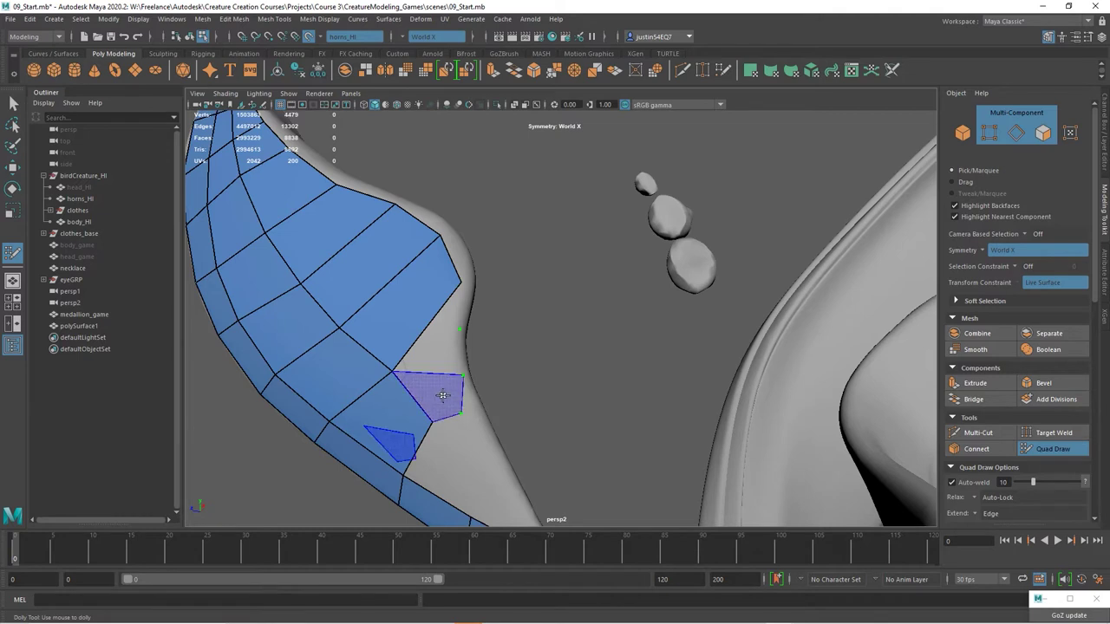
shift+click(455, 400)
shift+click(449, 320)
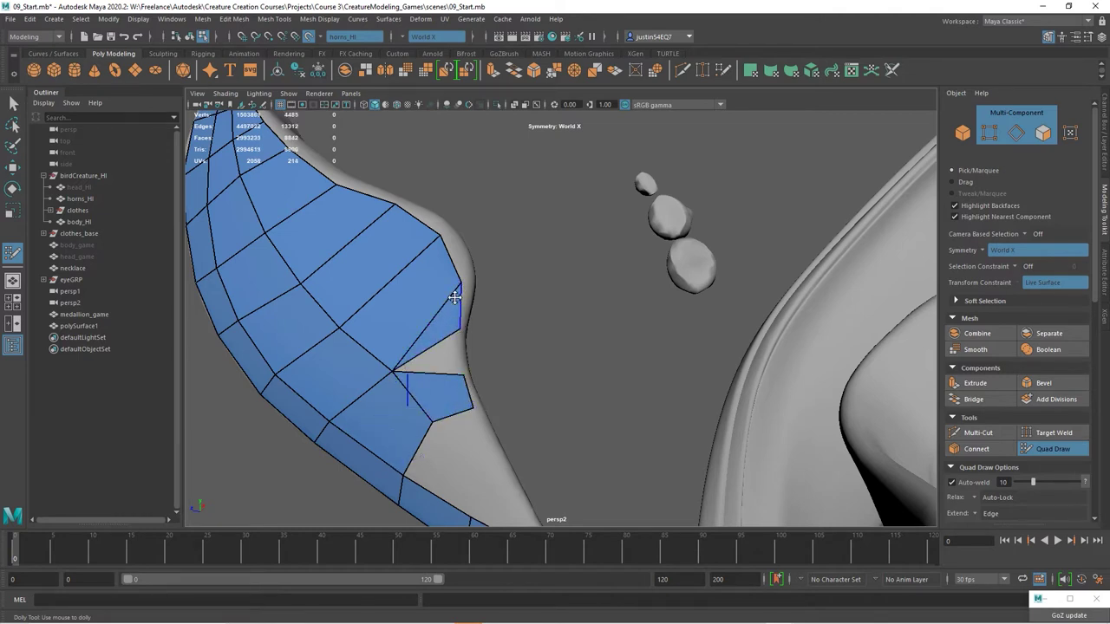
drag(461, 284, 463, 287)
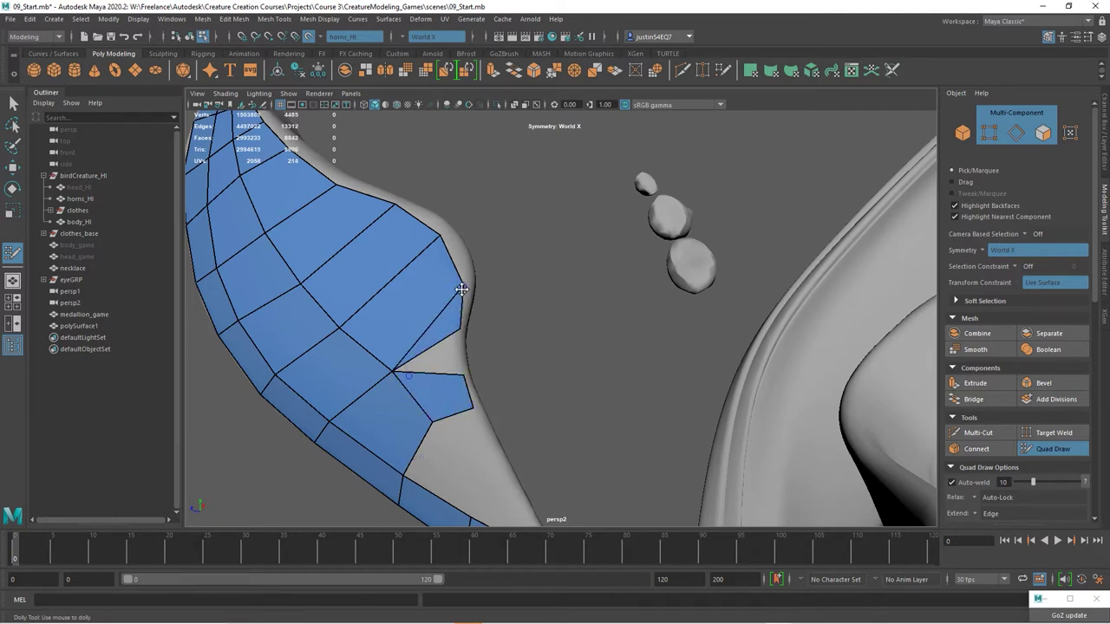
shift+click(444, 359)
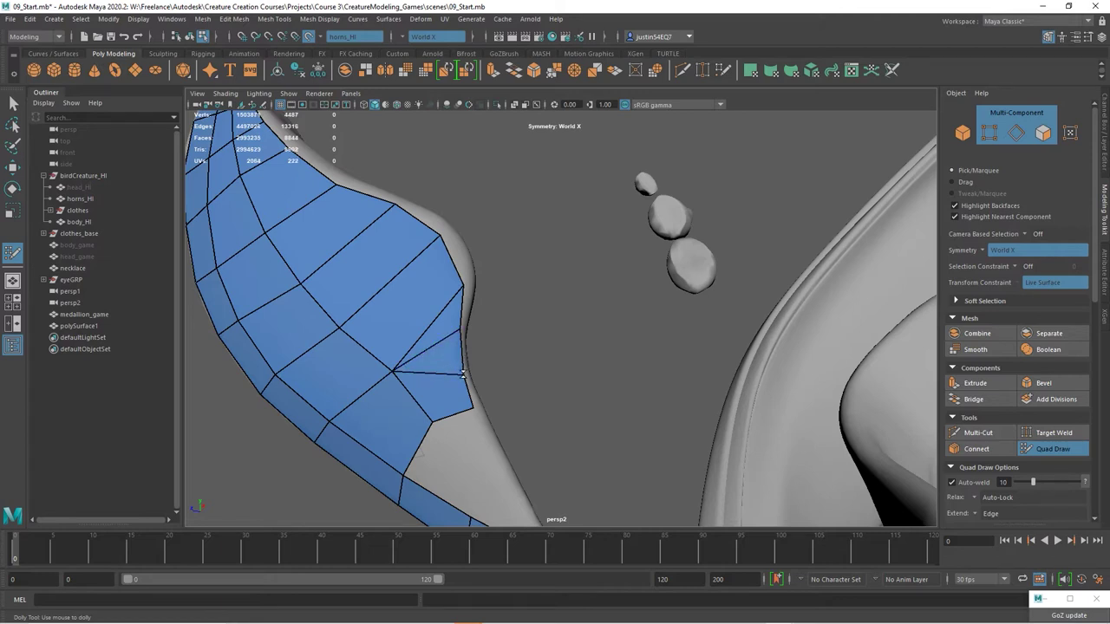
Step: Reposition the rim vertices of the fanned faces so they follow the beak's edge
mouse_move(462, 331)
mouse_down()
mouse_move(454, 391)
mouse_move(512, 361)
mouse_move(354, 364)
mouse_move(381, 362)
mouse_up()
alt+right_drag(381, 362, 414, 347)
alt+drag(413, 347, 367, 393)
alt+middle_drag(367, 394, 381, 349)
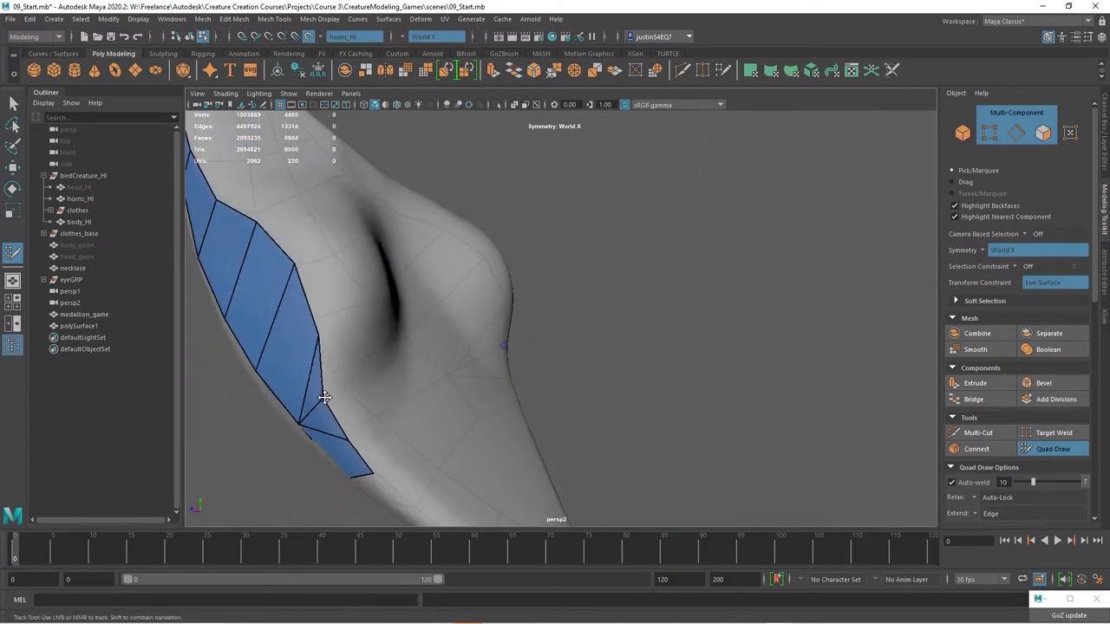
drag(324, 398, 328, 398)
Step: Add two quads from the narrowed part of the rim onto the beak's inner side
click(400, 426)
shift+click(370, 414)
alt+drag(418, 455, 404, 446)
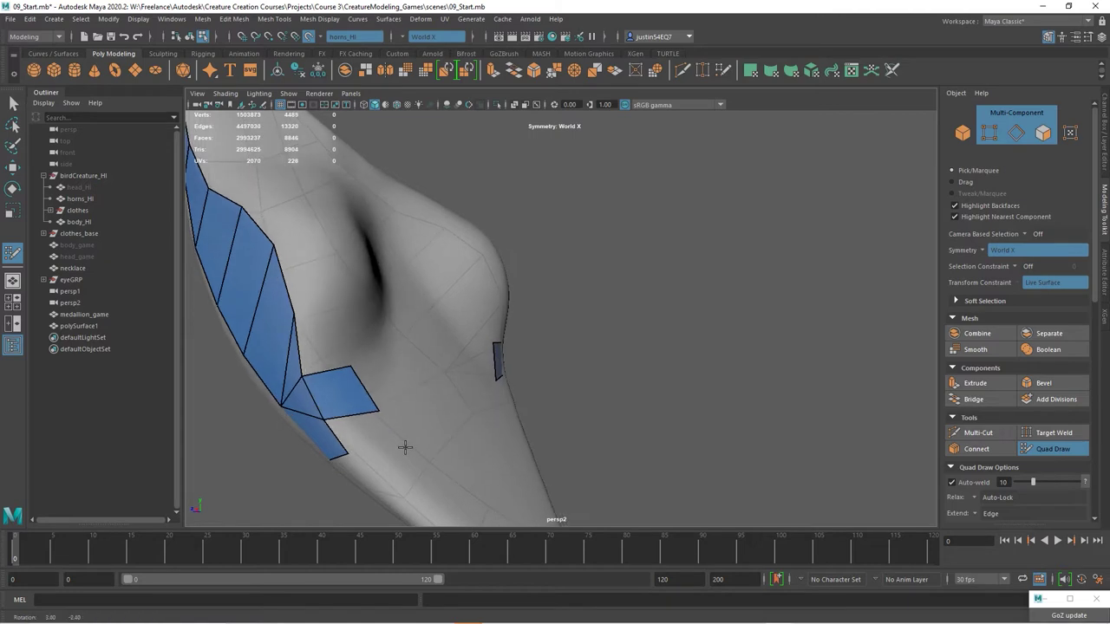
click(400, 444)
shift+click(358, 434)
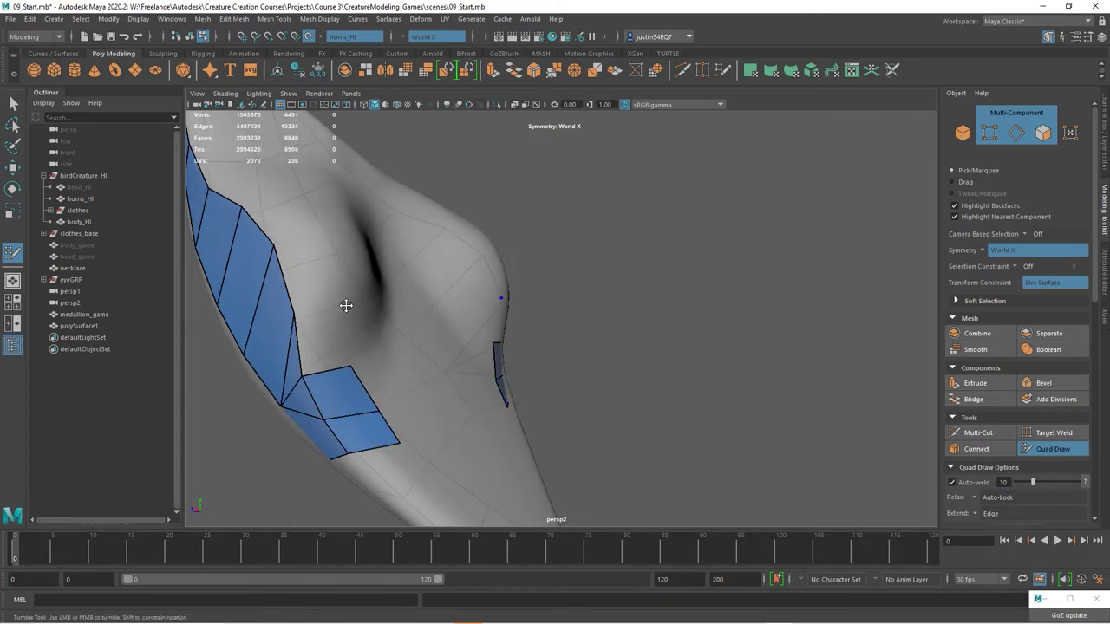
Step: Extend the strip of quads along the inner side of the rim toward the beak's upper end
shift+click(321, 337)
alt+drag(347, 254, 404, 290)
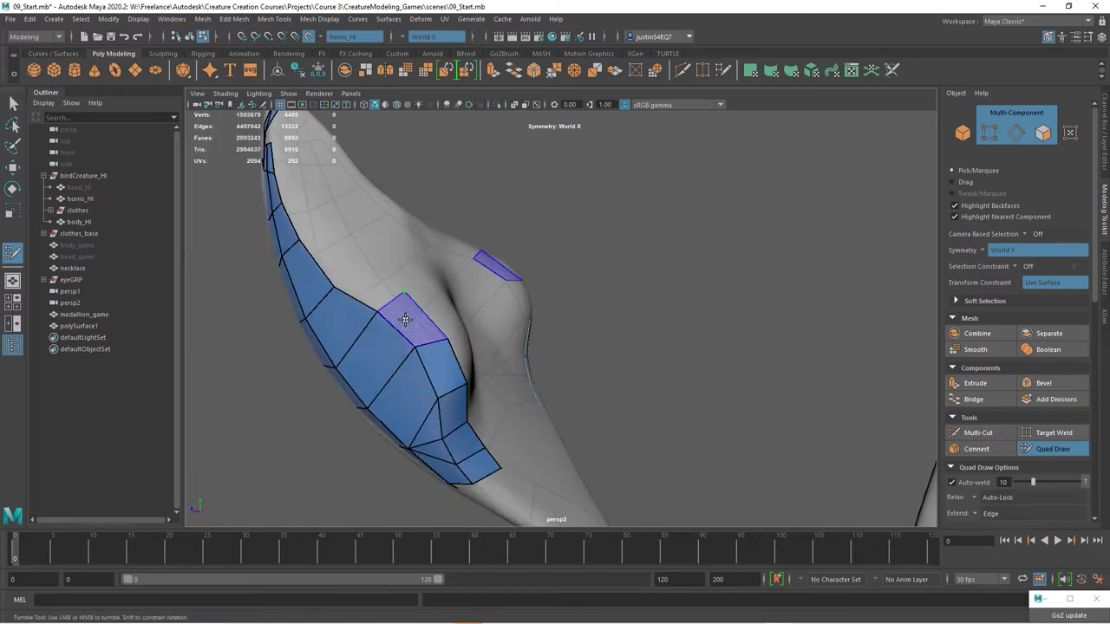
shift+click(333, 252)
alt+middle_drag(387, 300, 417, 361)
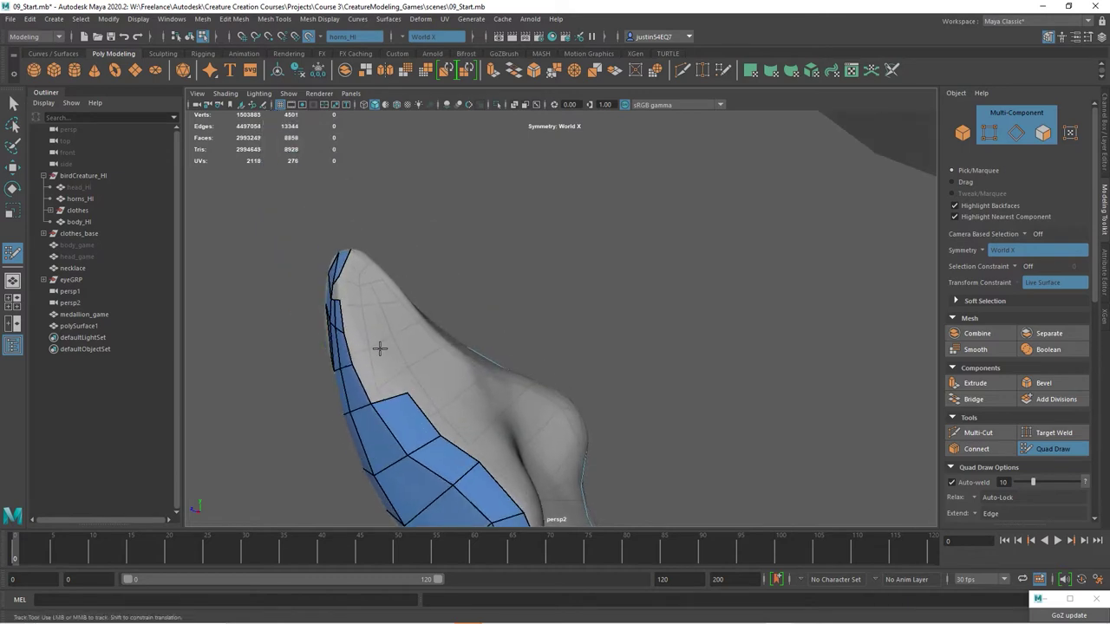
shift+click(375, 361)
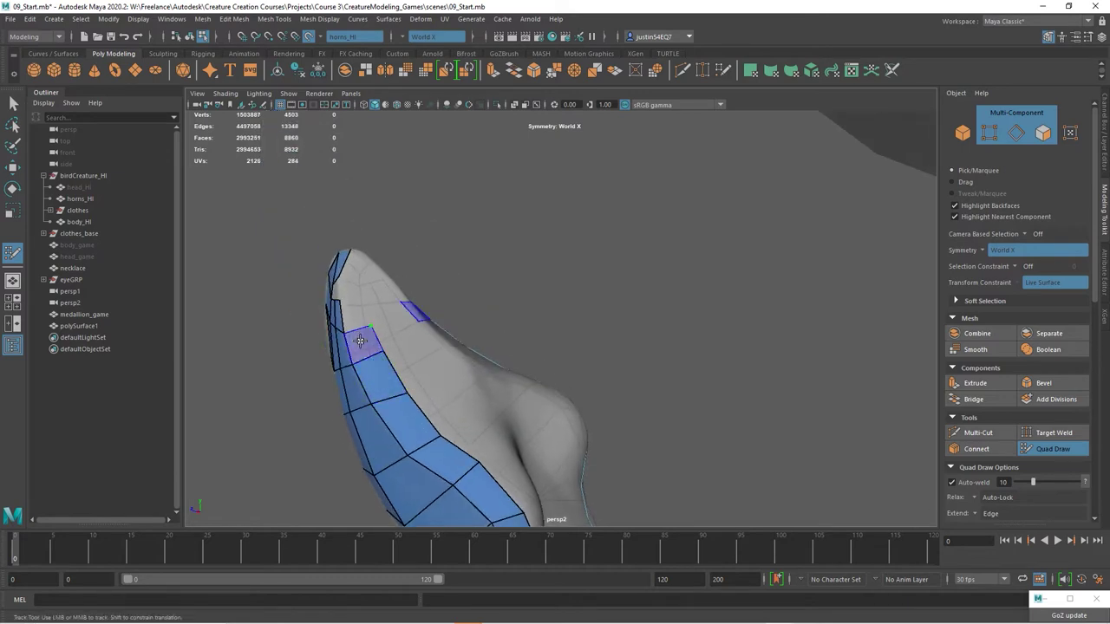
shift+click(362, 339)
Step: Fill the open quads on the beak's side and inner rim down toward the lower tip
mouse_move(469, 399)
alt+mouse_down()
mouse_move(459, 392)
mouse_move(500, 343)
alt+mouse_up()
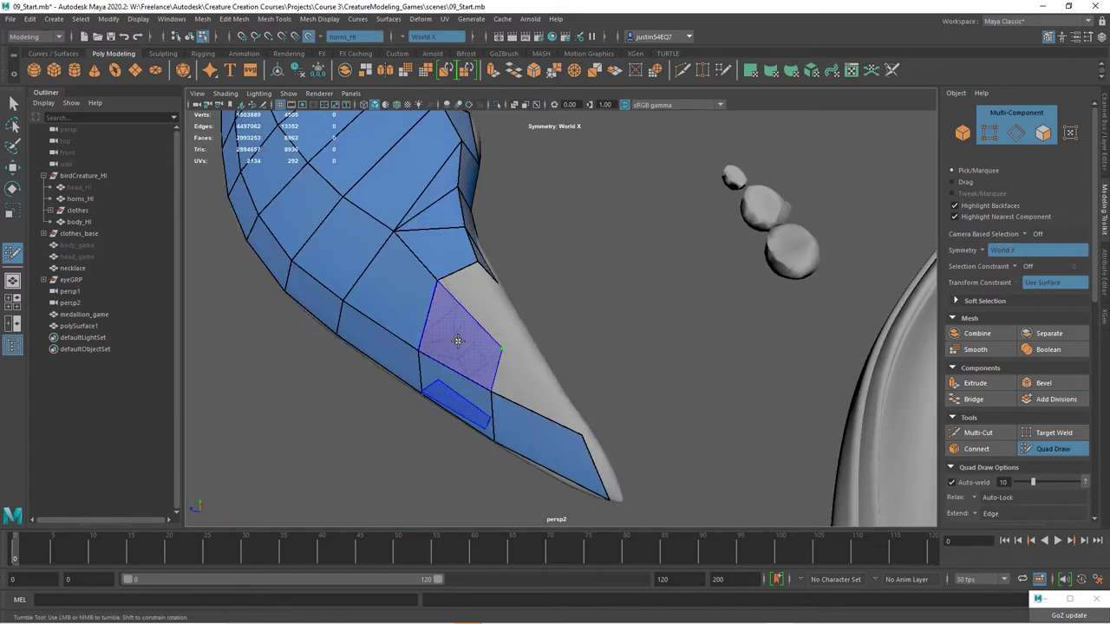
shift+click(474, 342)
shift+click(568, 413)
drag(550, 381, 434, 434)
shift+click(453, 420)
shift+click(490, 435)
alt+middle_drag(433, 433, 486, 434)
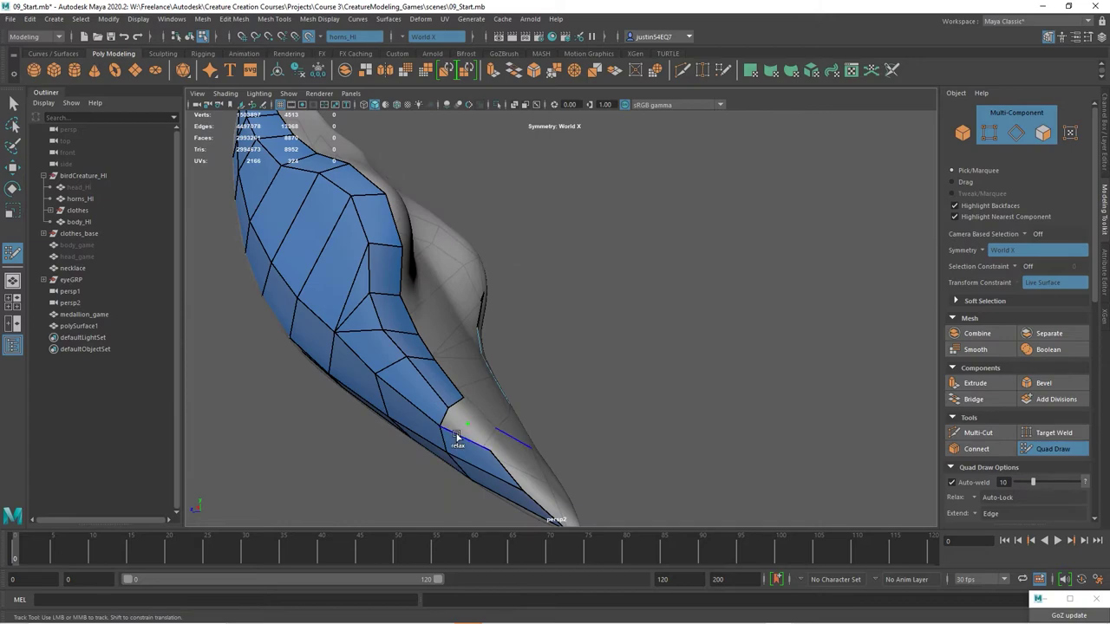
shift+click(466, 426)
shift+click(481, 426)
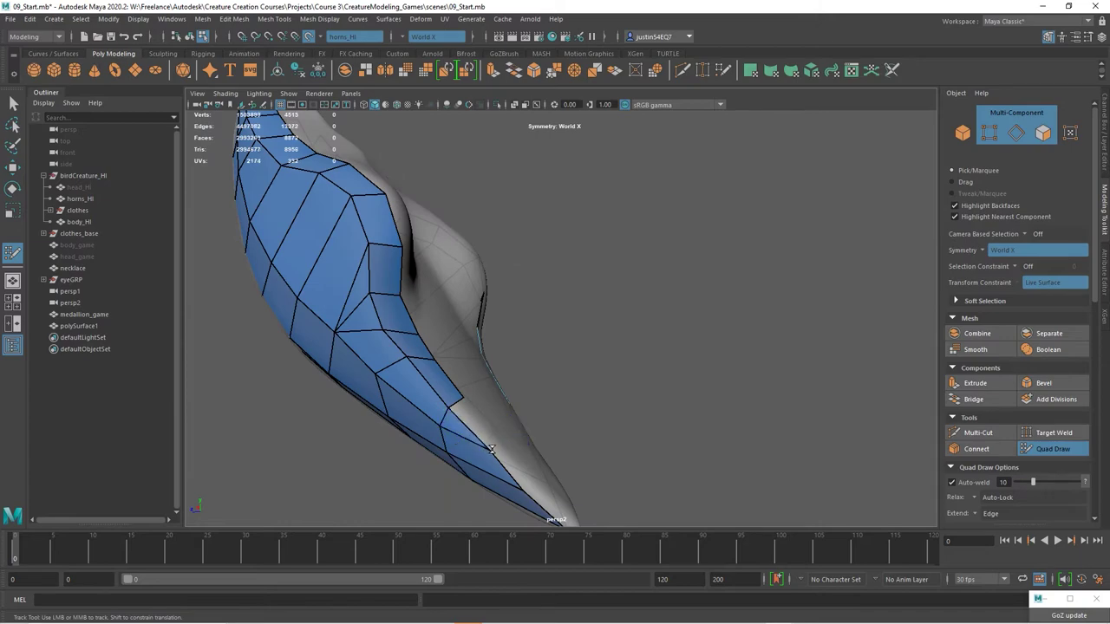
Step: Relax the side mesh and fill the gap near the beak's upper end with quads
alt+right_drag(487, 427, 442, 422)
alt+drag(442, 422, 548, 381)
alt+middle_drag(548, 382, 565, 413)
mouse_move(567, 338)
shift+mouse_down()
mouse_move(557, 258)
mouse_move(607, 384)
mouse_move(627, 397)
mouse_move(565, 268)
shift+mouse_up()
alt+middle_drag(576, 275, 572, 299)
alt+drag(572, 299, 545, 305)
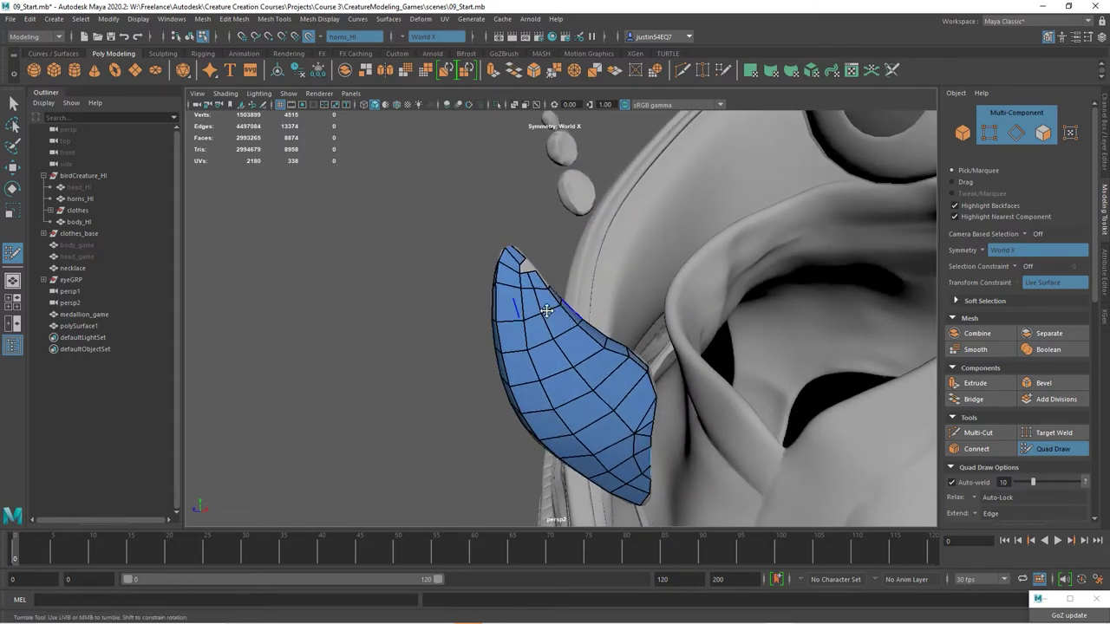
alt+right_drag(544, 305, 545, 329)
alt+drag(544, 329, 572, 347)
alt+right_drag(572, 347, 615, 365)
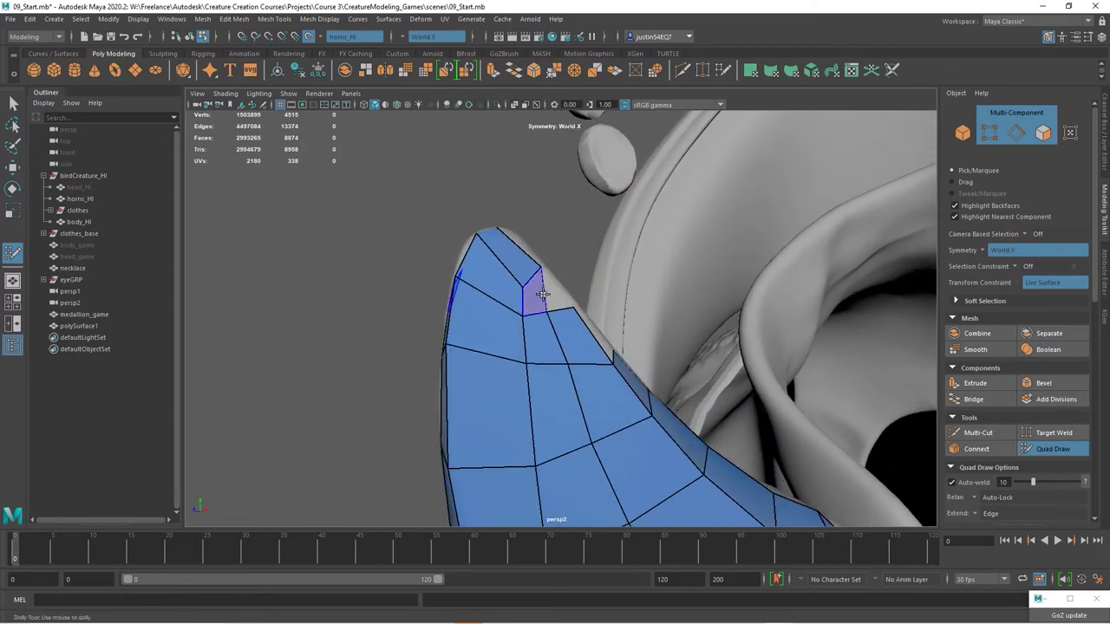
shift+click(546, 298)
shift+click(530, 304)
mouse_move(541, 319)
shift+mouse_down()
mouse_move(515, 291)
mouse_move(540, 375)
mouse_move(559, 382)
shift+mouse_up()
Step: Continue the inner rim strip around the beak's upper end with quads up to the centre line
alt+drag(597, 417, 501, 429)
alt+middle_drag(502, 428, 619, 364)
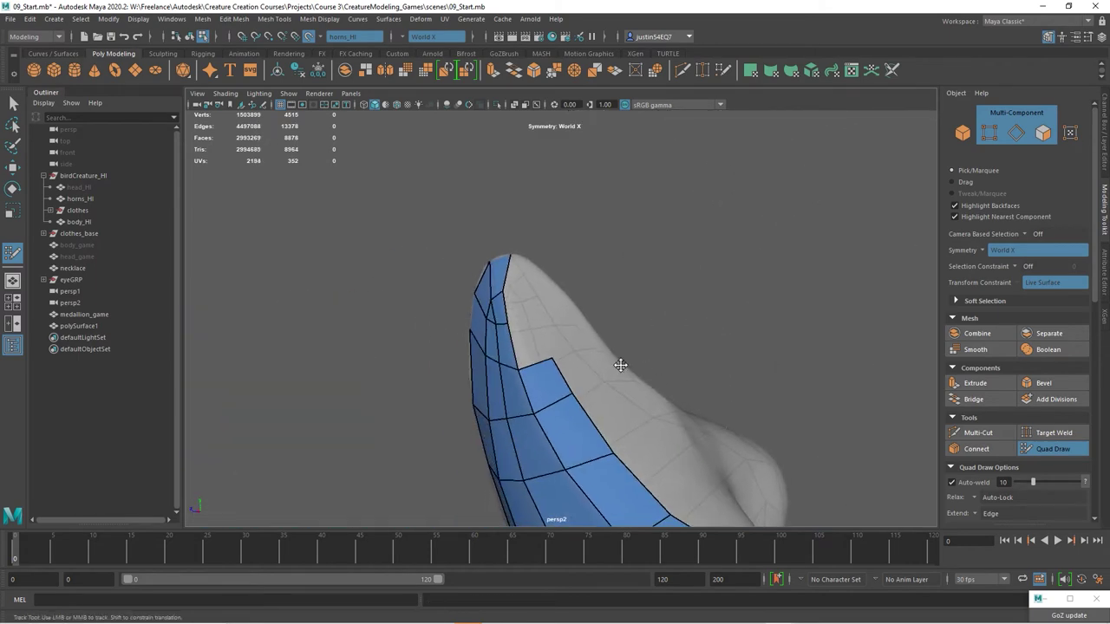
click(532, 344)
click(524, 315)
shift+click(525, 360)
alt+drag(619, 365, 548, 373)
shift+click(522, 334)
click(559, 376)
shift+click(541, 387)
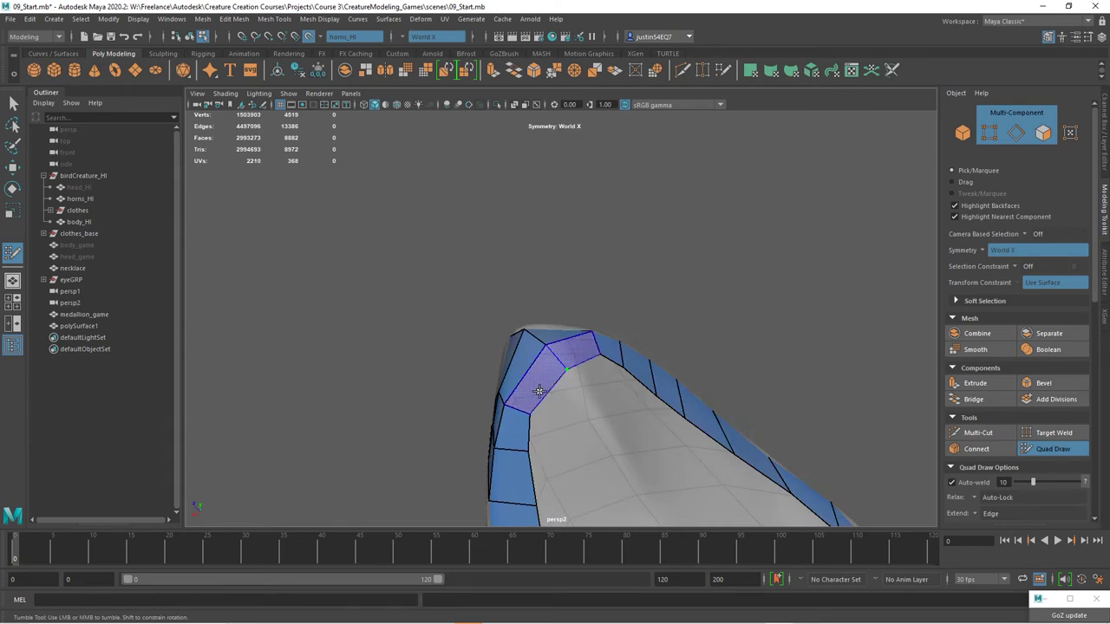
Step: Complete the inner rim strip at the beak's lower tip with quads up to the centre line
alt+drag(583, 441, 578, 428)
alt+right_drag(577, 428, 570, 370)
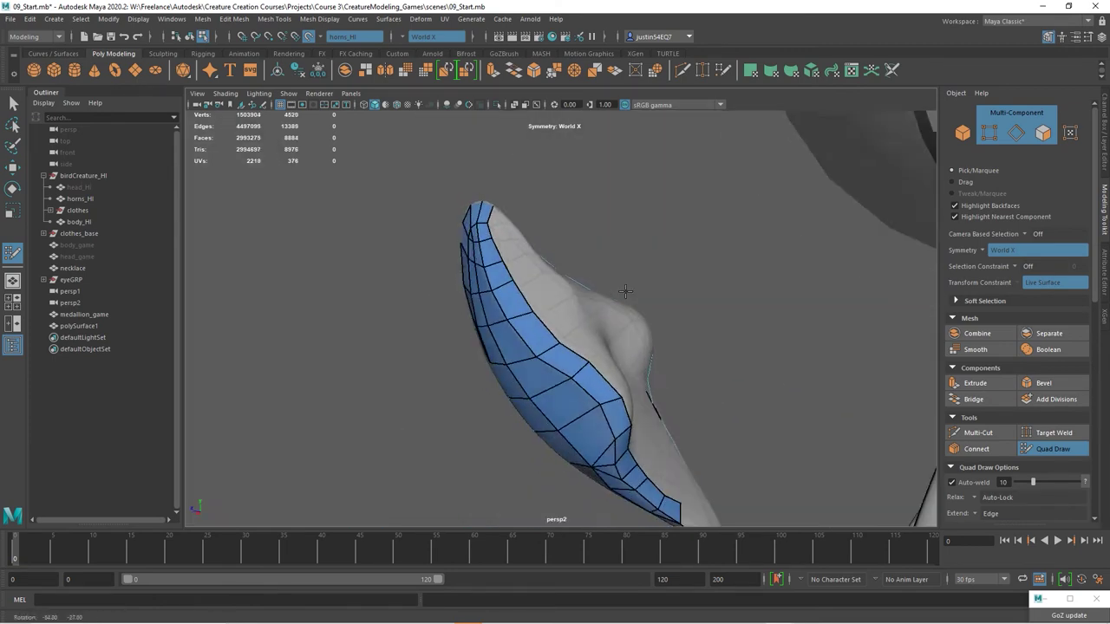
alt+drag(625, 291, 568, 260)
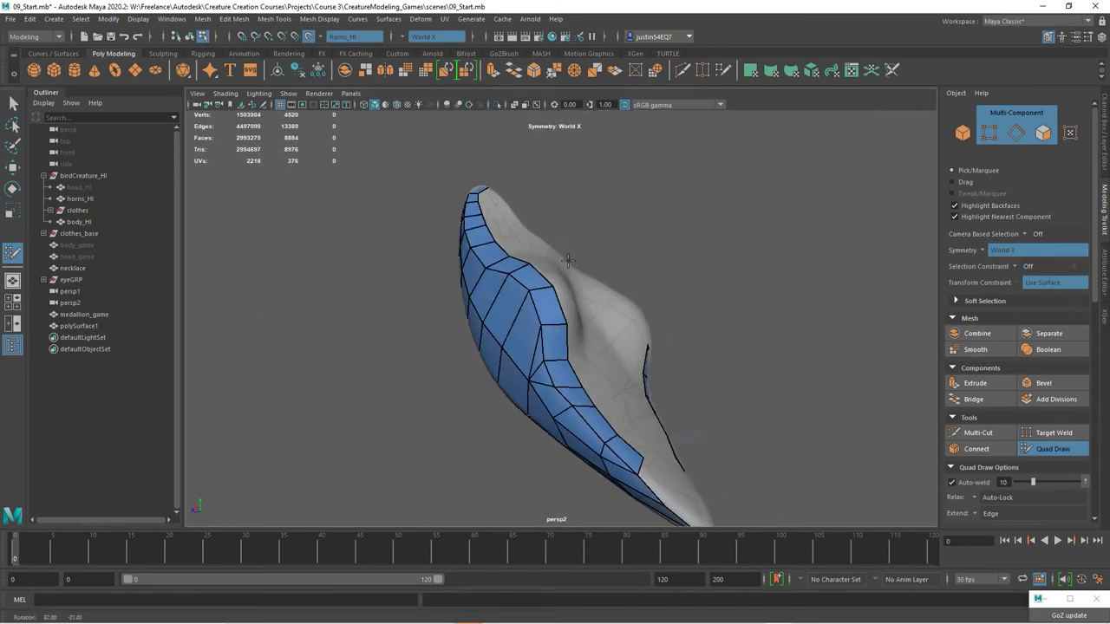
alt+right_drag(568, 260, 485, 335)
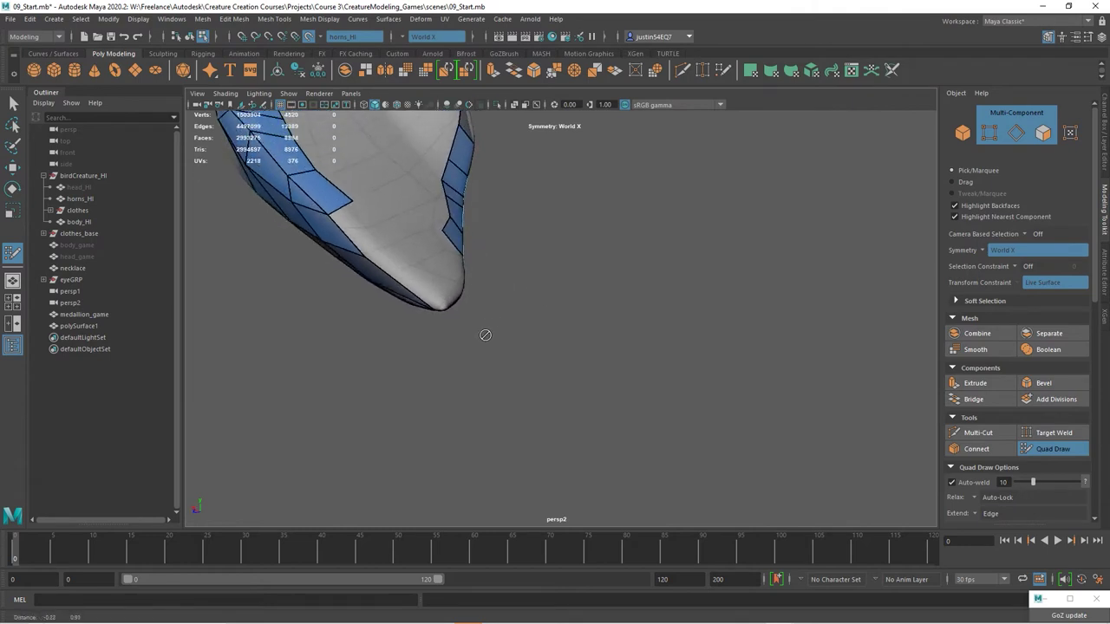
mouse_move(485, 334)
alt+mouse_down()
mouse_move(459, 324)
mouse_move(478, 322)
mouse_move(580, 387)
mouse_move(477, 379)
mouse_move(502, 388)
alt+mouse_up()
click(467, 360)
shift+click(461, 365)
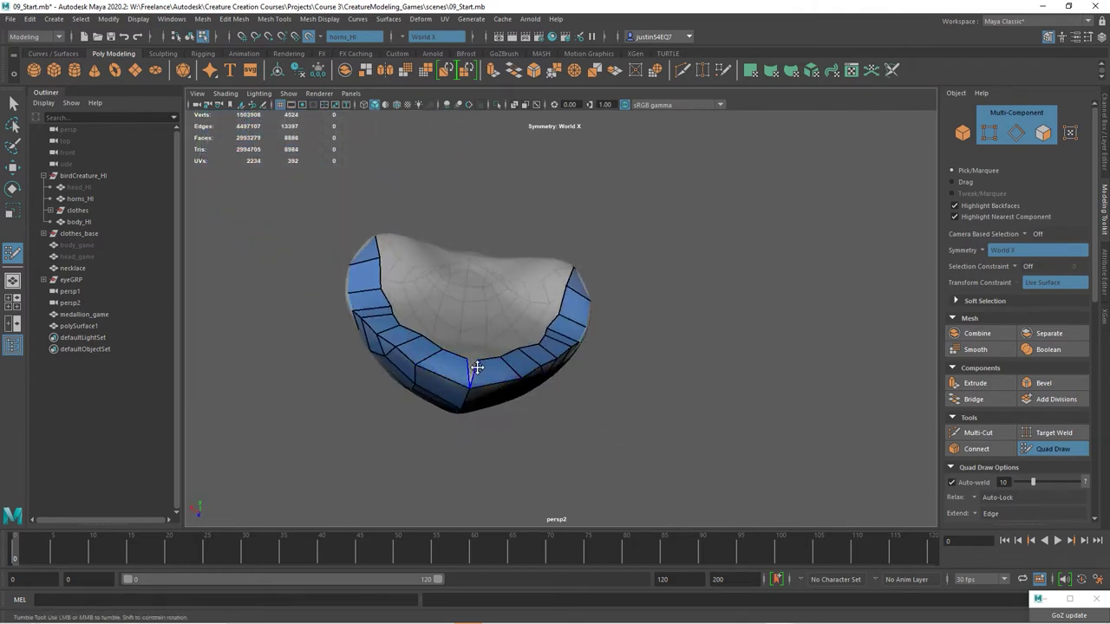
Step: Bridge the beak's inner surface with a crosswise row of quads and weld its vertices at the centre line
alt+drag(490, 343, 426, 363)
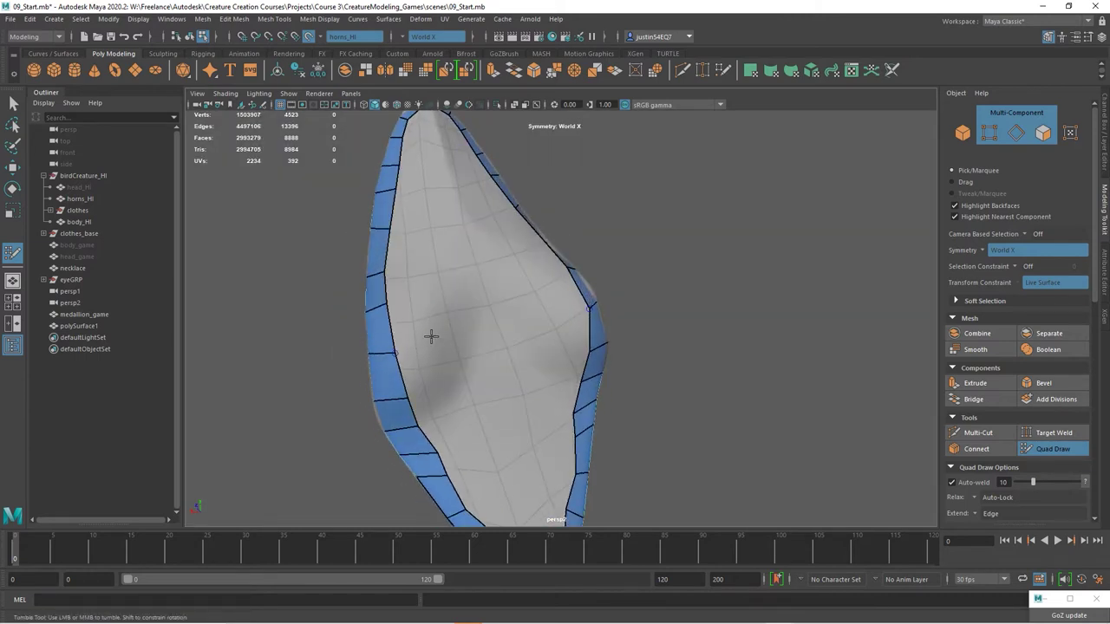
shift+click(430, 368)
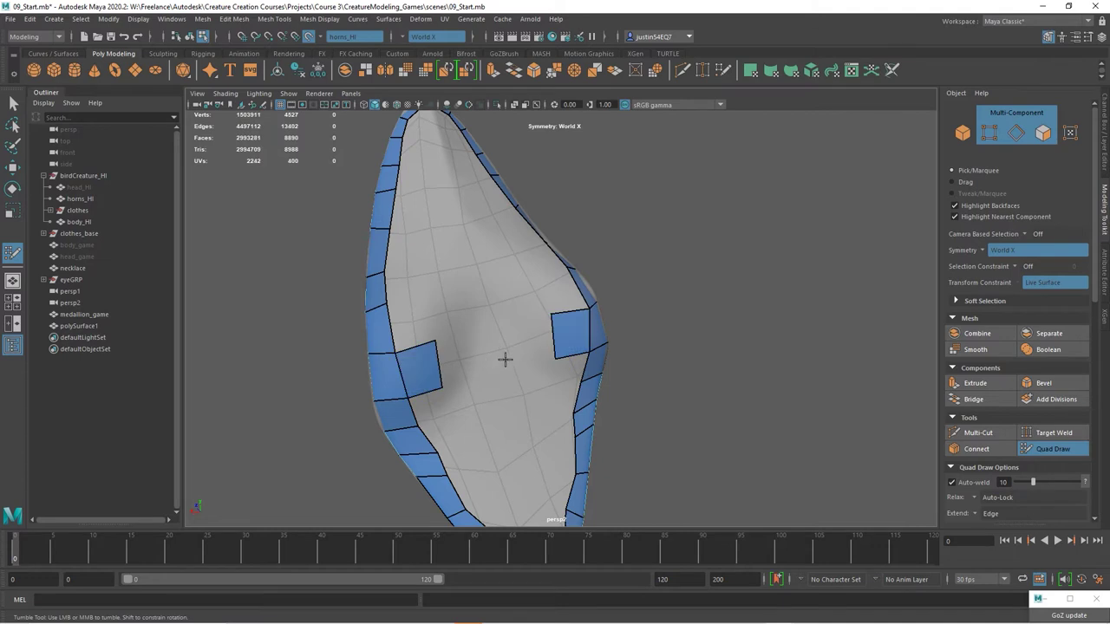
mouse_move(503, 359)
alt+mouse_down()
mouse_move(421, 321)
mouse_move(424, 300)
mouse_move(474, 320)
alt+mouse_up()
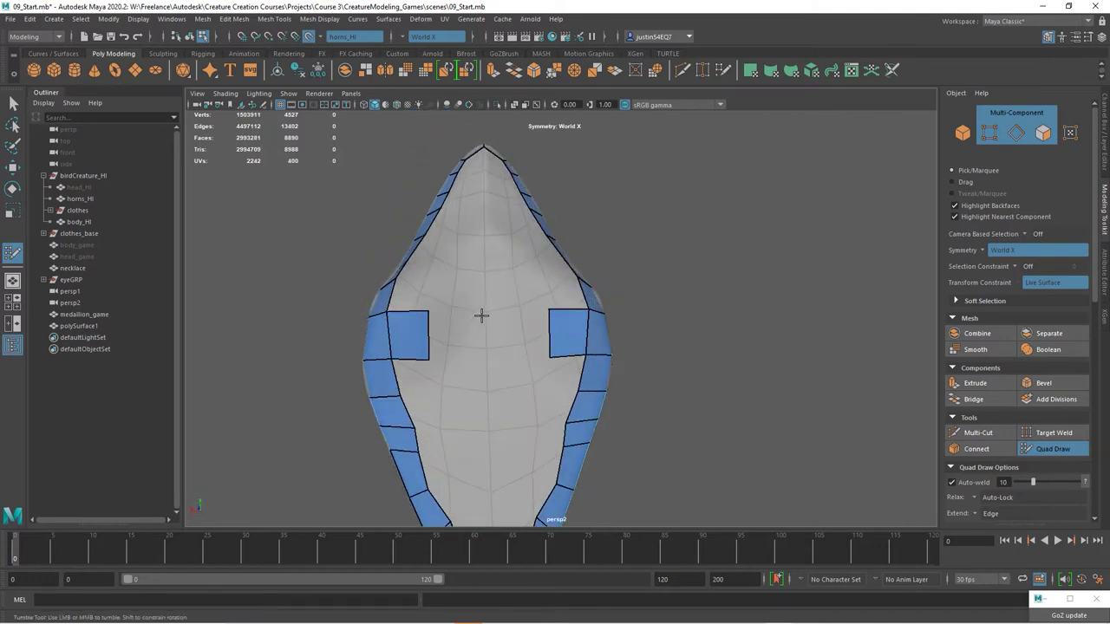
shift+click(466, 334)
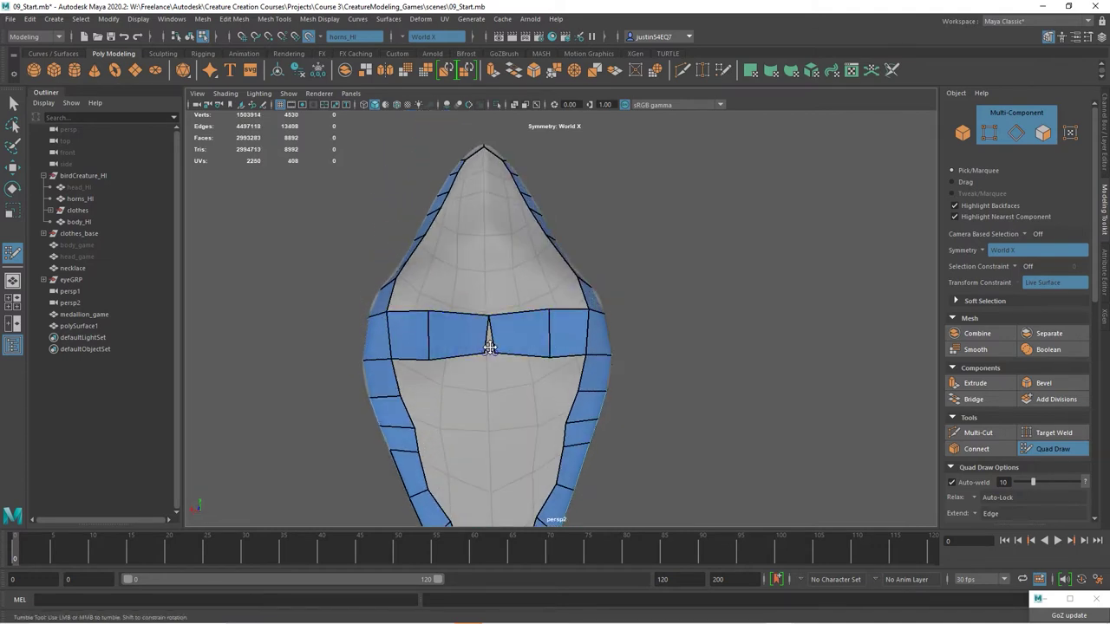
drag(485, 352, 504, 404)
Step: Fill a second crosswise row of quads above the first one, joining it to both rim strips
alt+middle_drag(518, 307, 466, 225)
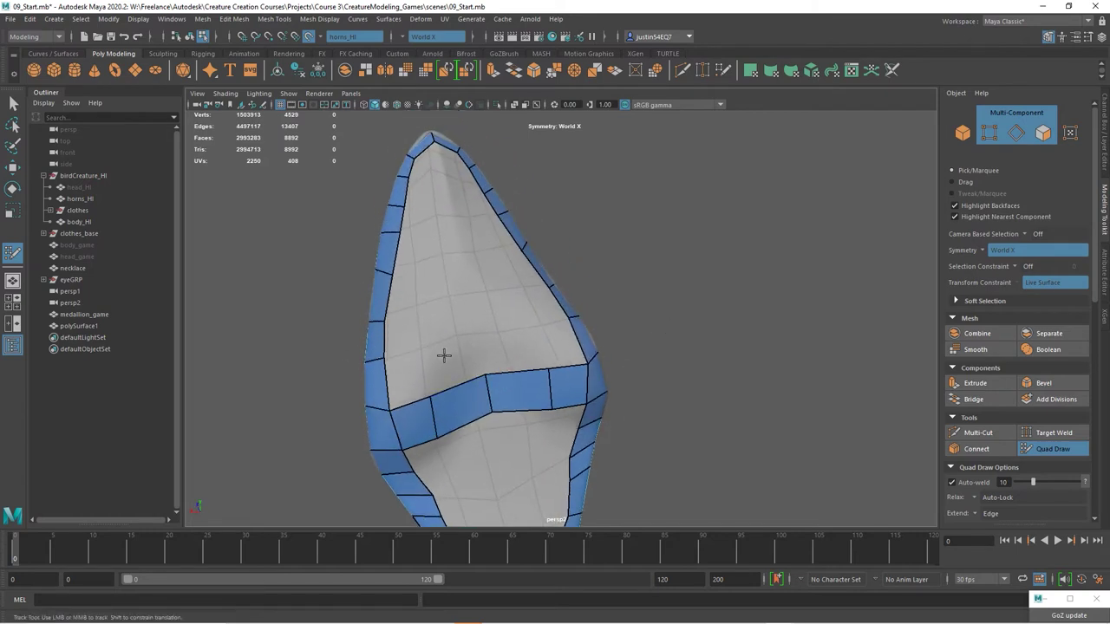
shift+click(476, 335)
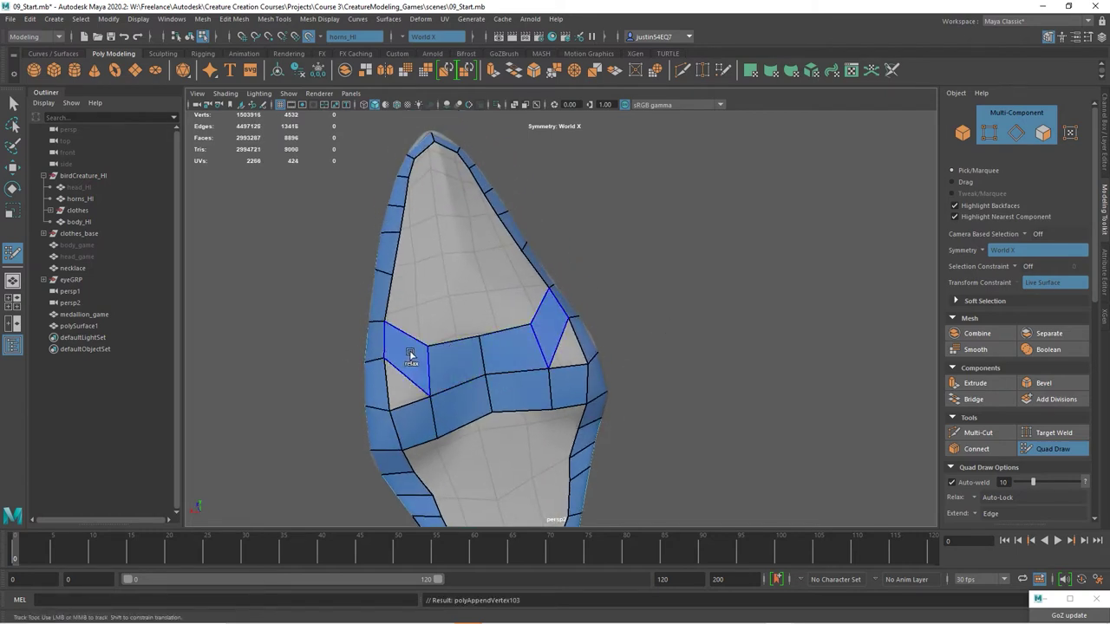
shift+click(395, 382)
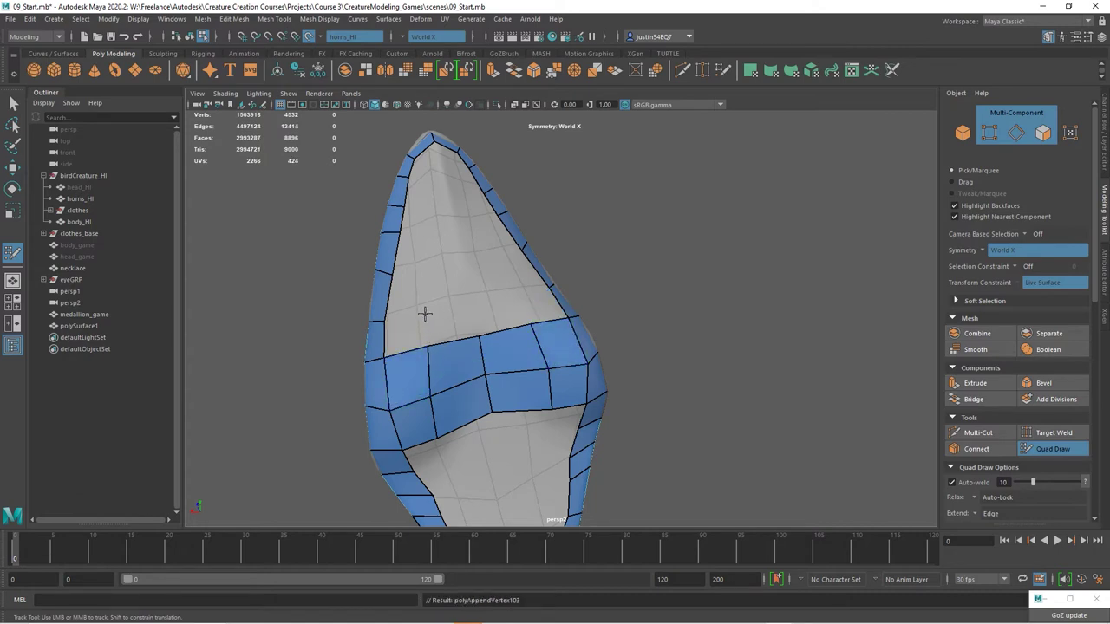
Step: Fill a third crosswise row of quads on the inner surface and weld its upper vertices at the centre line
shift+click(476, 316)
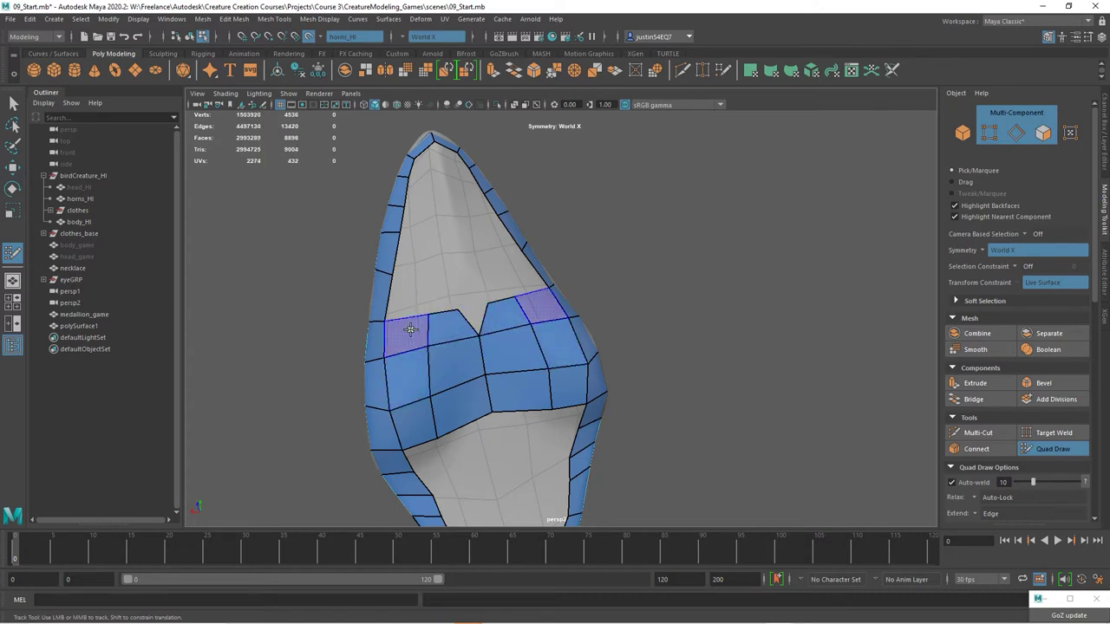
shift+click(410, 330)
drag(477, 333, 479, 310)
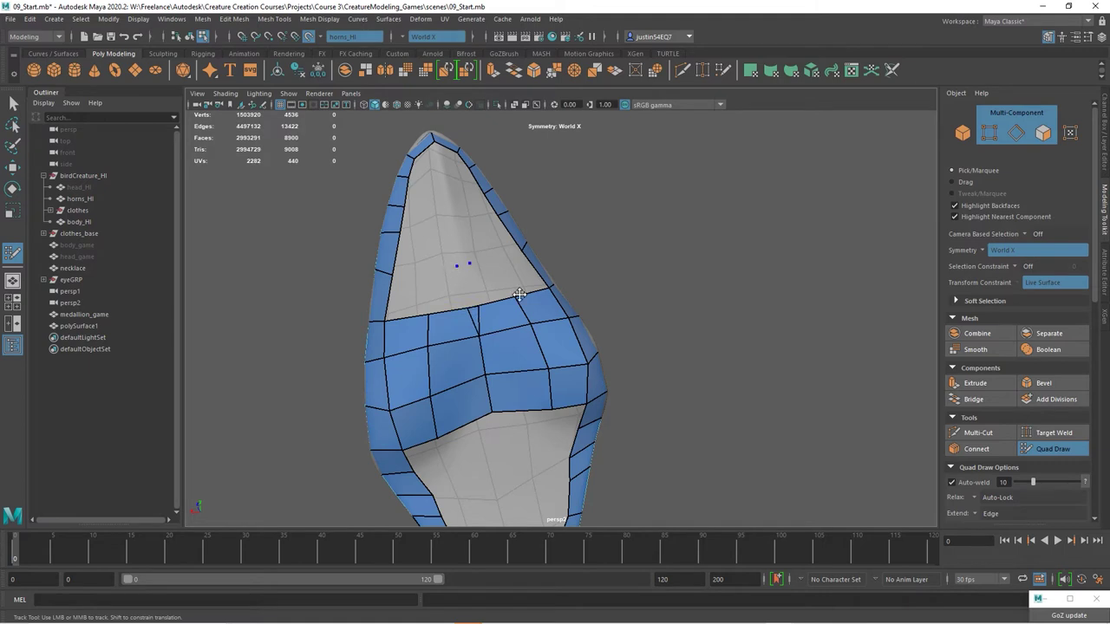
key(ctrl+z)
key(ctrl+z)
drag(459, 310, 469, 307)
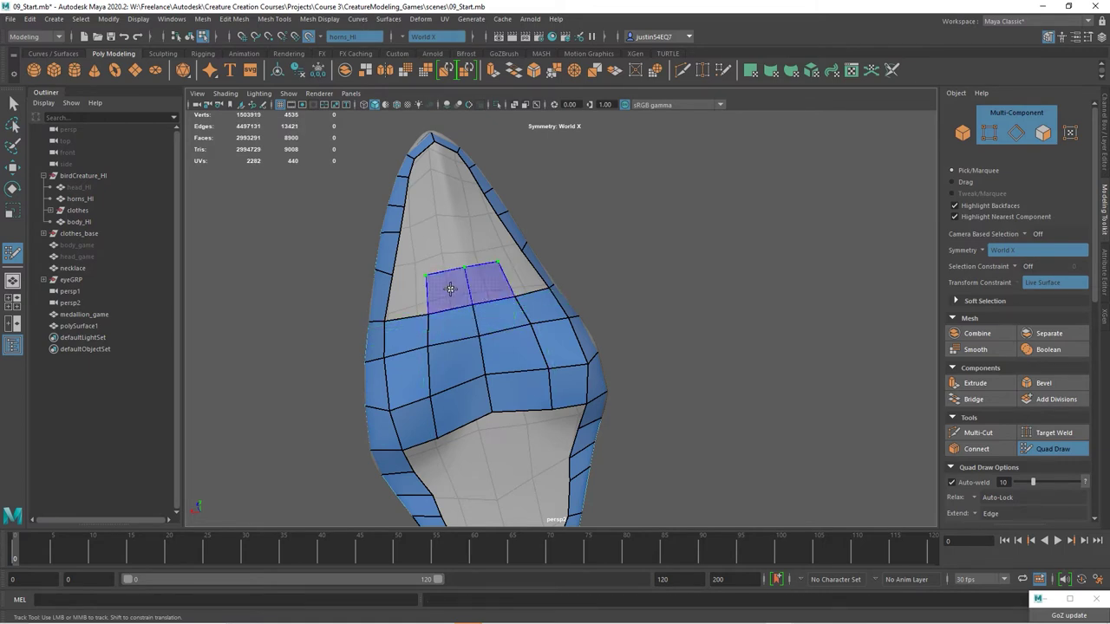
Step: Complete the fourth crosswise row of quads on the beak's inner surface, joining it to both rim strips
shift+click(445, 287)
shift+click(416, 292)
alt+drag(465, 288, 556, 325)
alt+middle_drag(556, 326, 564, 371)
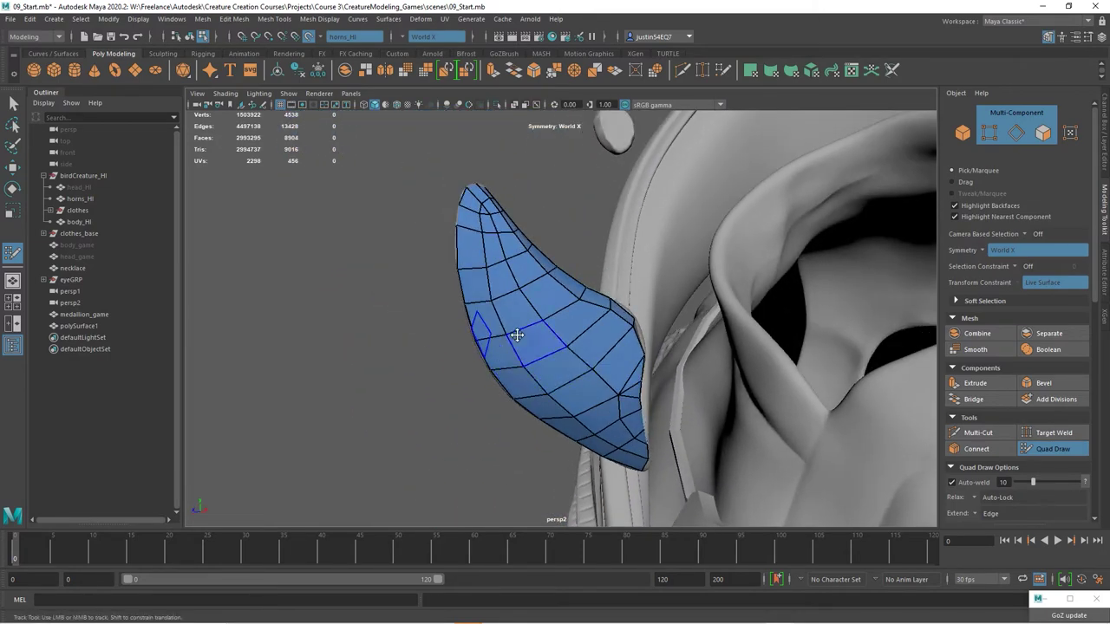
Step: Place a first Quad Draw face near the tip of the largest horn in the small cluster beside the eye
alt+right_drag(612, 387, 512, 364)
alt+drag(512, 364, 393, 309)
alt+middle_drag(393, 309, 352, 344)
alt+drag(352, 344, 472, 278)
alt+middle_drag(473, 278, 523, 334)
alt+right_drag(434, 326, 523, 335)
alt+middle_drag(434, 321, 522, 367)
alt+right_drag(522, 367, 503, 375)
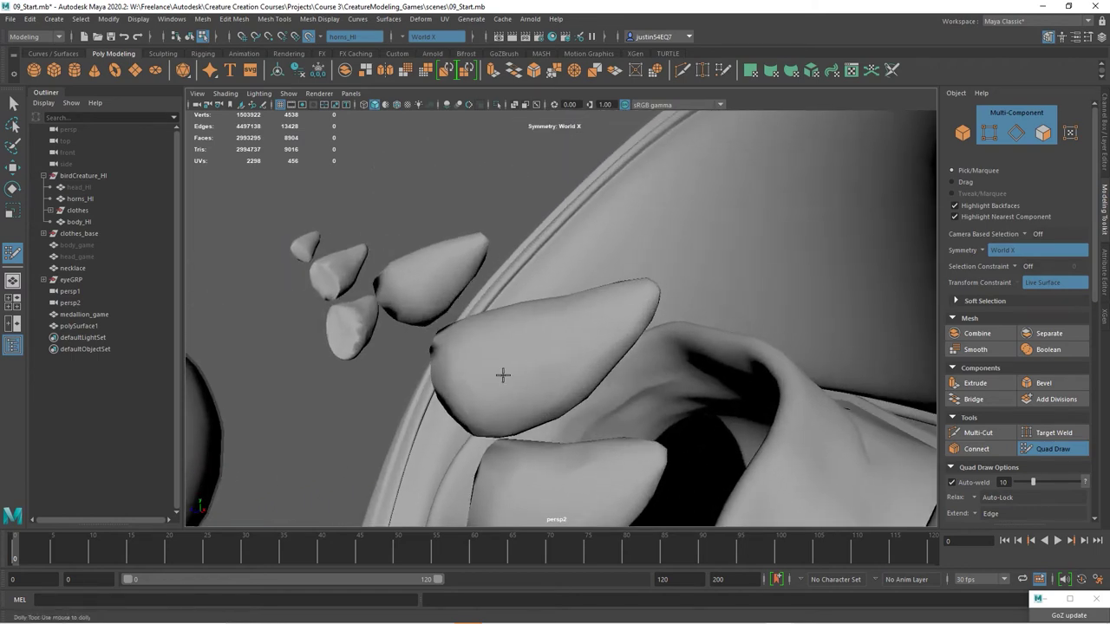
alt+drag(439, 372, 470, 373)
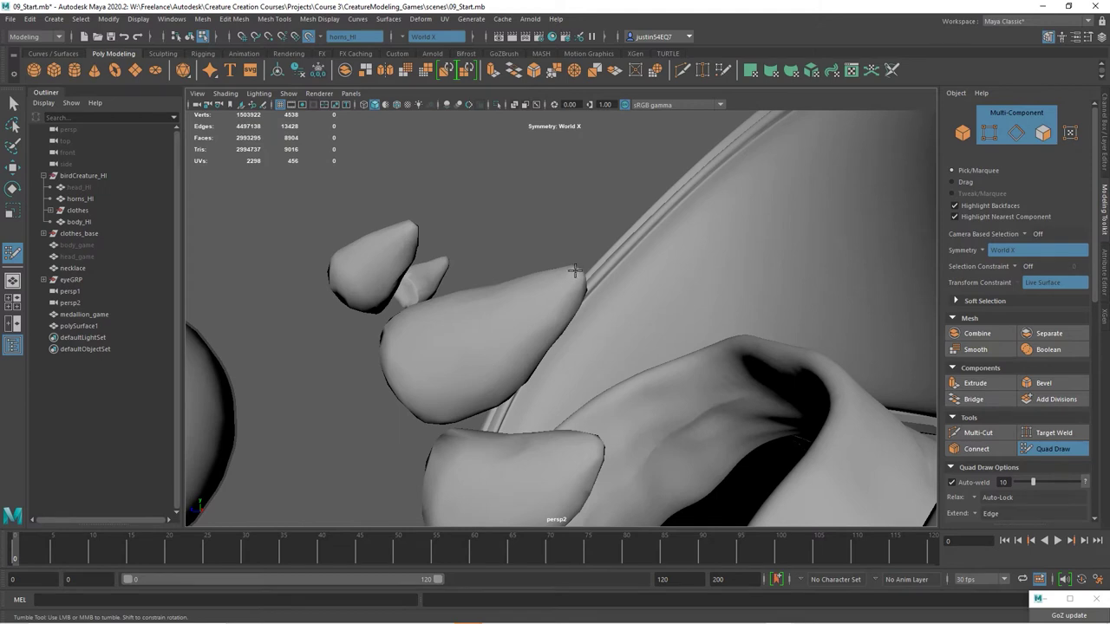
alt+drag(559, 303, 565, 300)
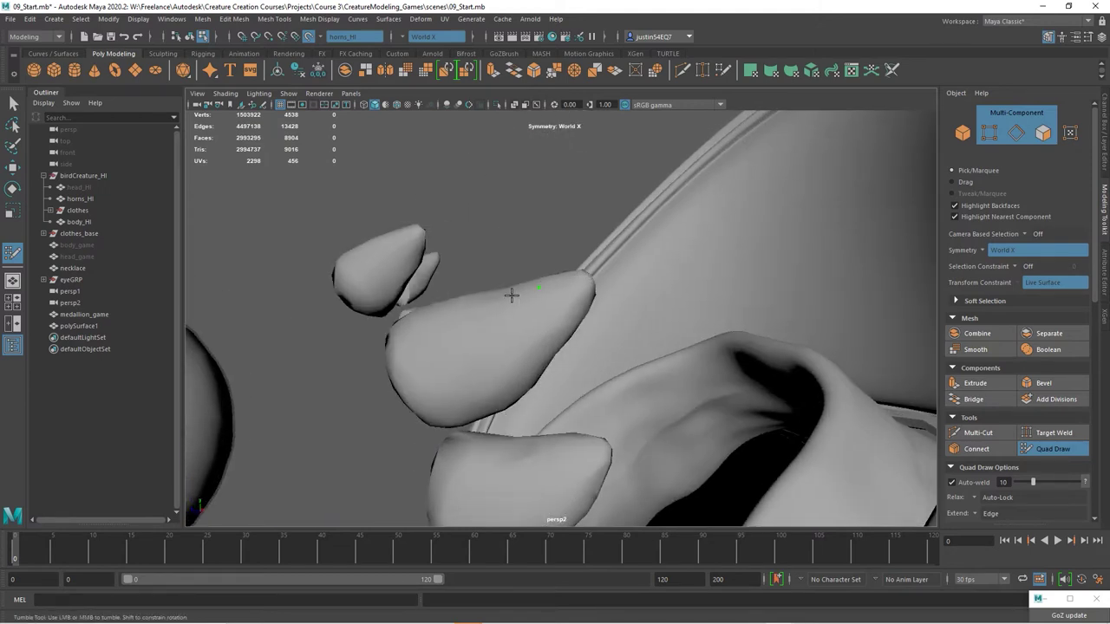
shift+click(514, 330)
alt+drag(513, 330, 500, 322)
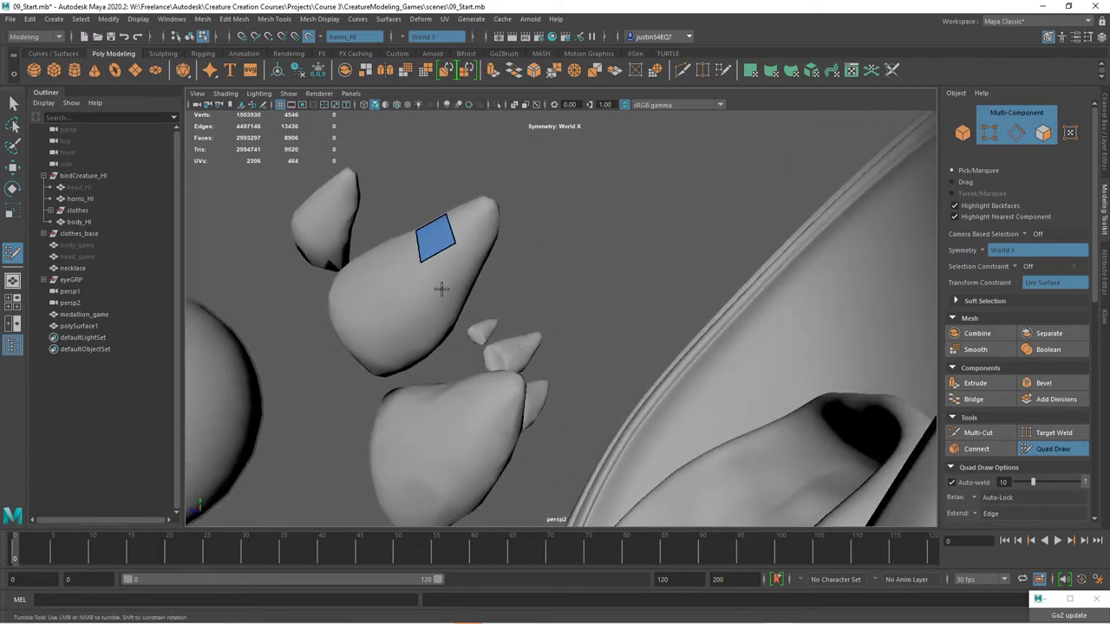
Step: Add an adjoining quad around the horn near its tip and adjust its outer vertices
mouse_move(441, 289)
mouse_down()
mouse_move(468, 246)
mouse_move(485, 344)
mouse_up()
alt+right_drag(485, 345, 546, 347)
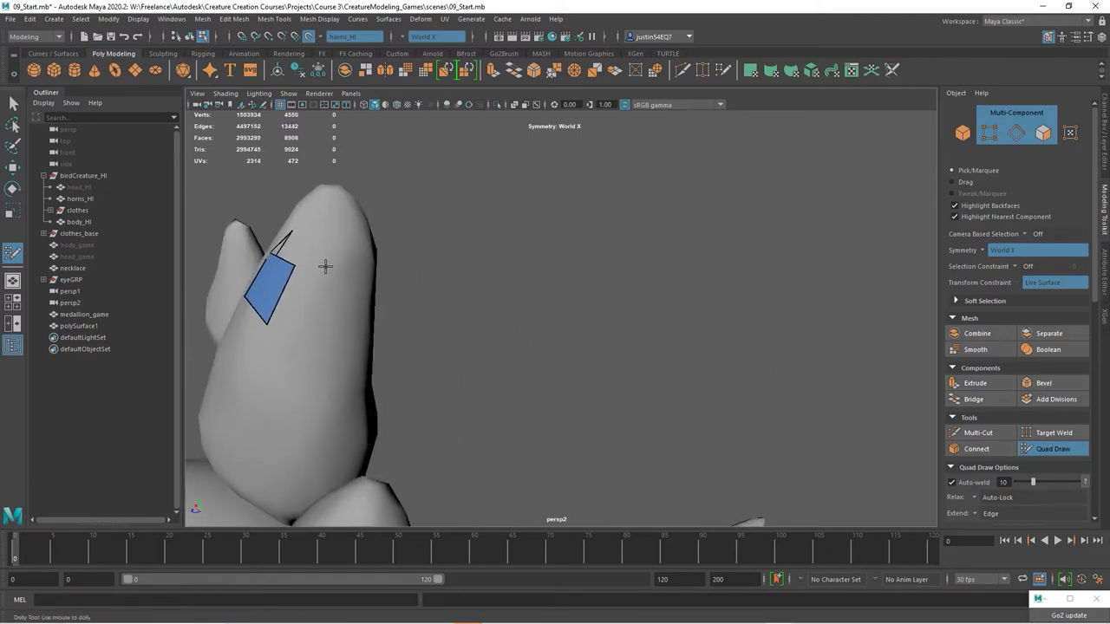
shift+click(307, 310)
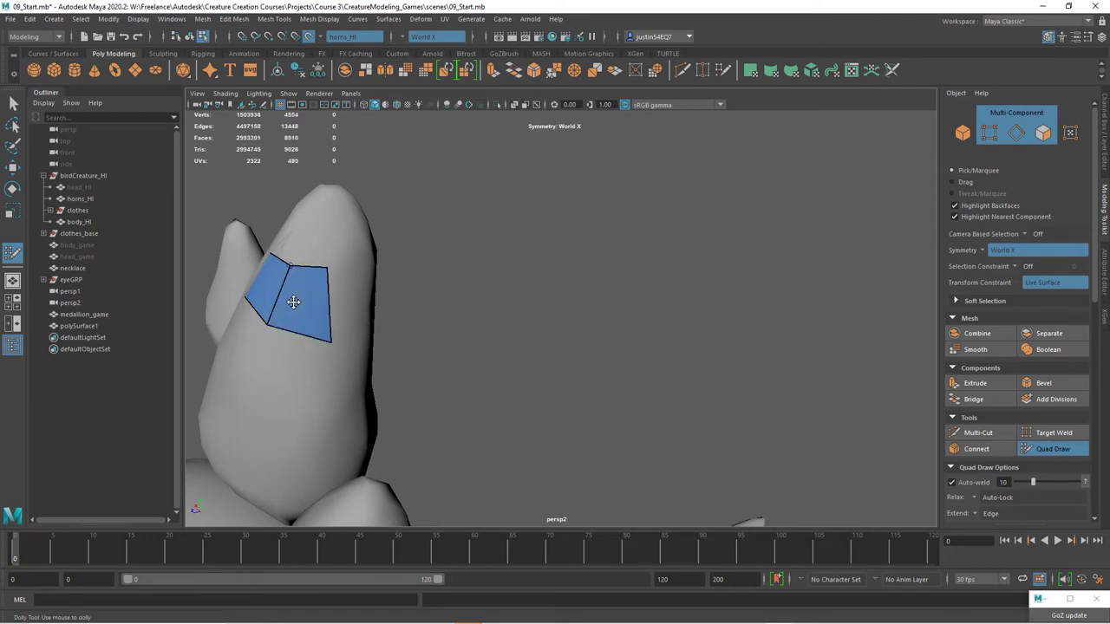
drag(328, 345, 324, 344)
drag(326, 265, 290, 377)
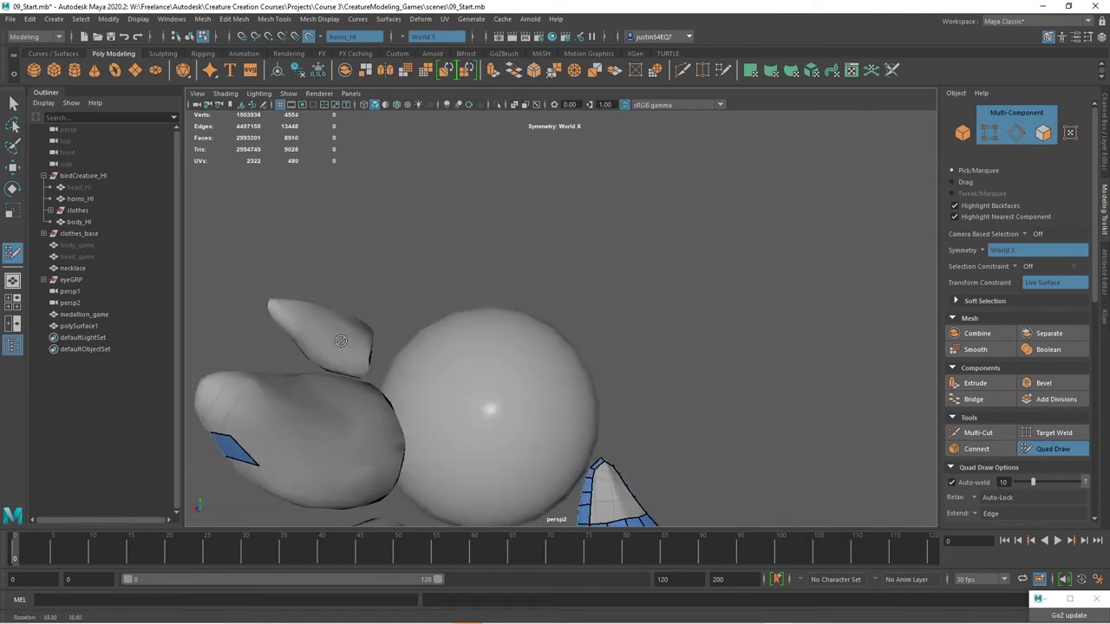
Step: Continue the quads around the far side of the horn and close them into a full ring
alt+middle_drag(290, 377, 430, 320)
alt+drag(429, 320, 364, 340)
scroll(364, 340, up, 2)
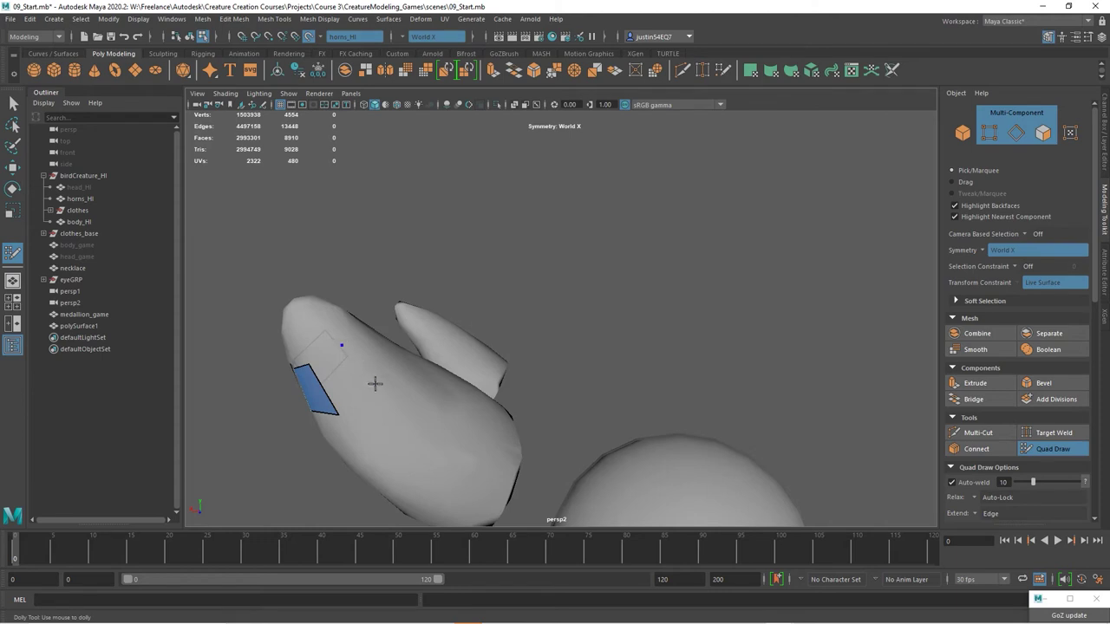
shift+click(358, 382)
alt+drag(358, 382, 354, 245)
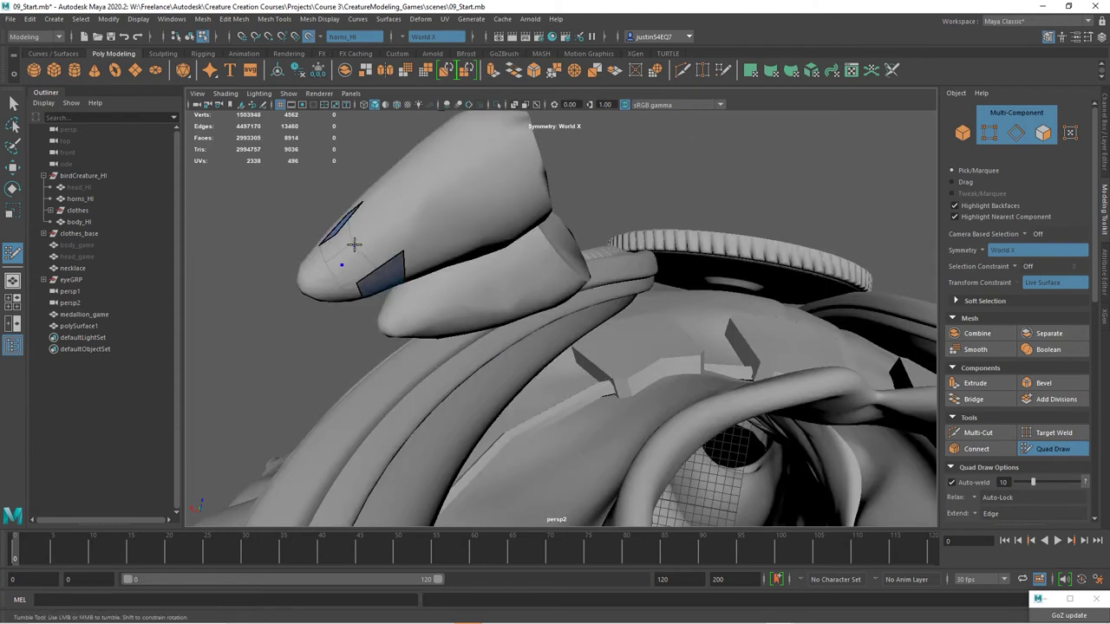
click(385, 221)
shift+click(373, 256)
shift+click(364, 227)
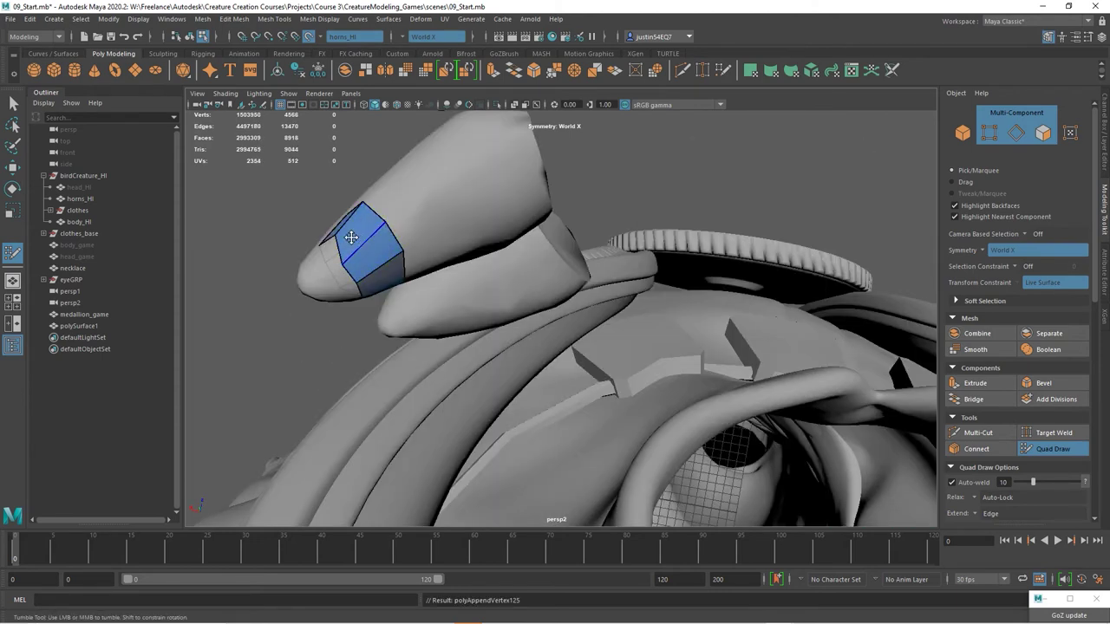
Step: Split the ring's widest quad with an inserted edge and reposition the neighbouring vertices evenly
alt+drag(333, 238, 428, 387)
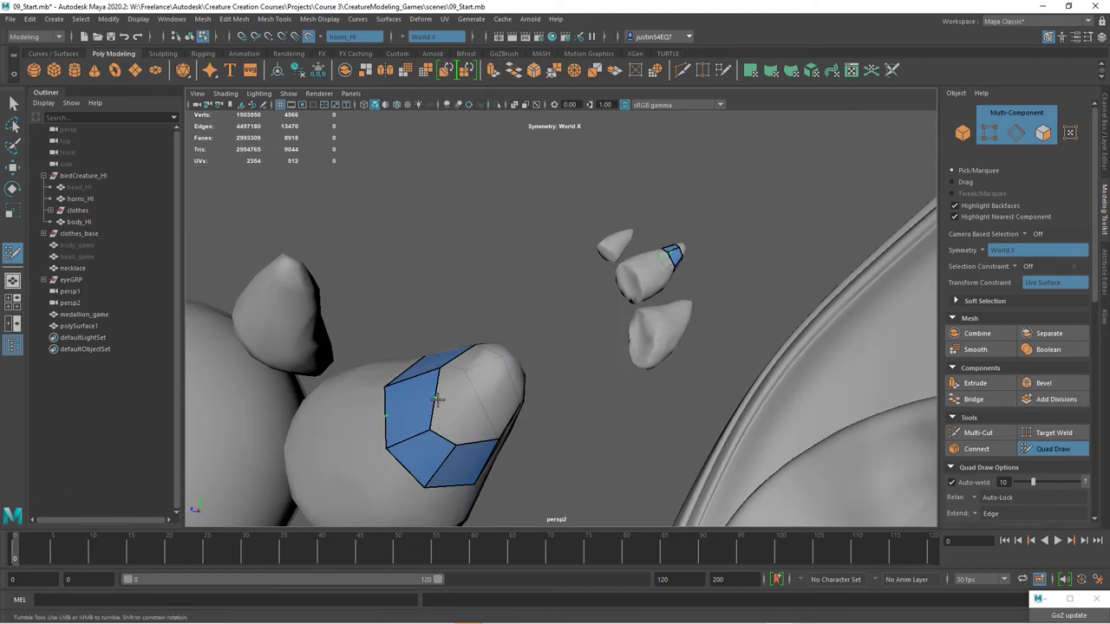
ctrl+click(437, 399)
drag(428, 430, 387, 457)
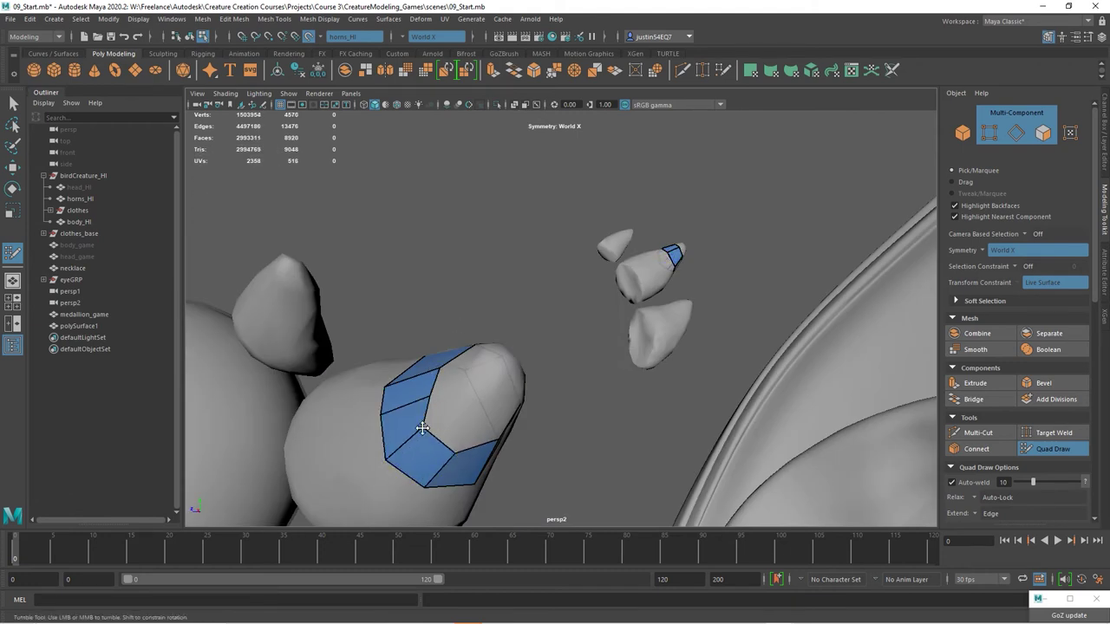
Step: Extrude the ring's edge loops into one new band toward the horn's base and one toward its tip, adjusting the vertices
alt+drag(543, 399, 566, 421)
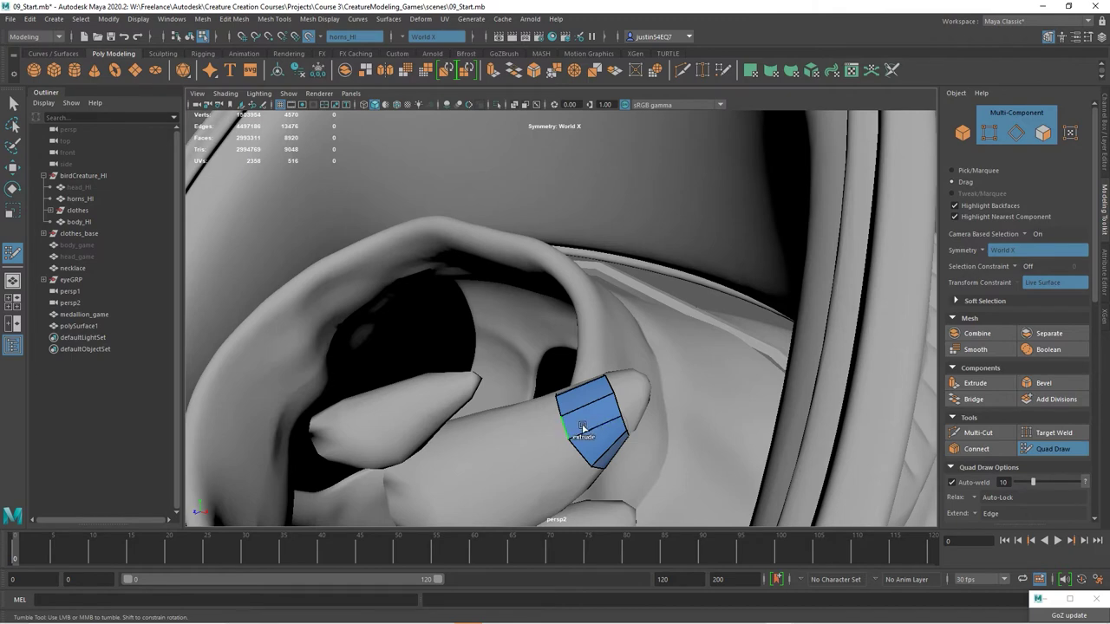
mouse_move(564, 434)
mouse_down()
mouse_move(532, 436)
mouse_move(572, 382)
mouse_up()
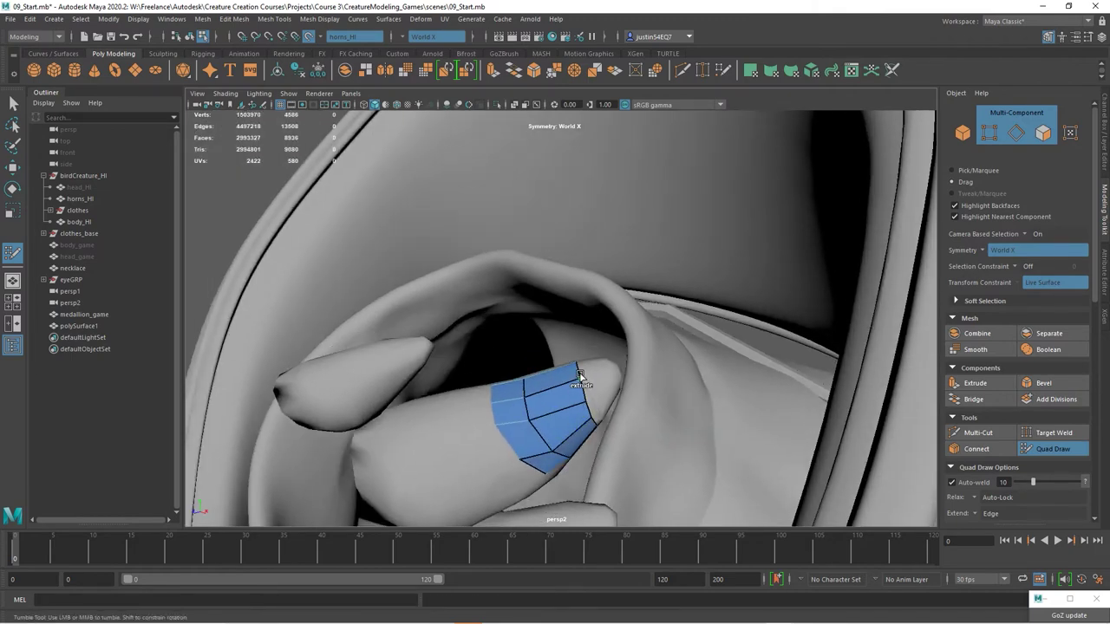
middle_drag(578, 372, 602, 377)
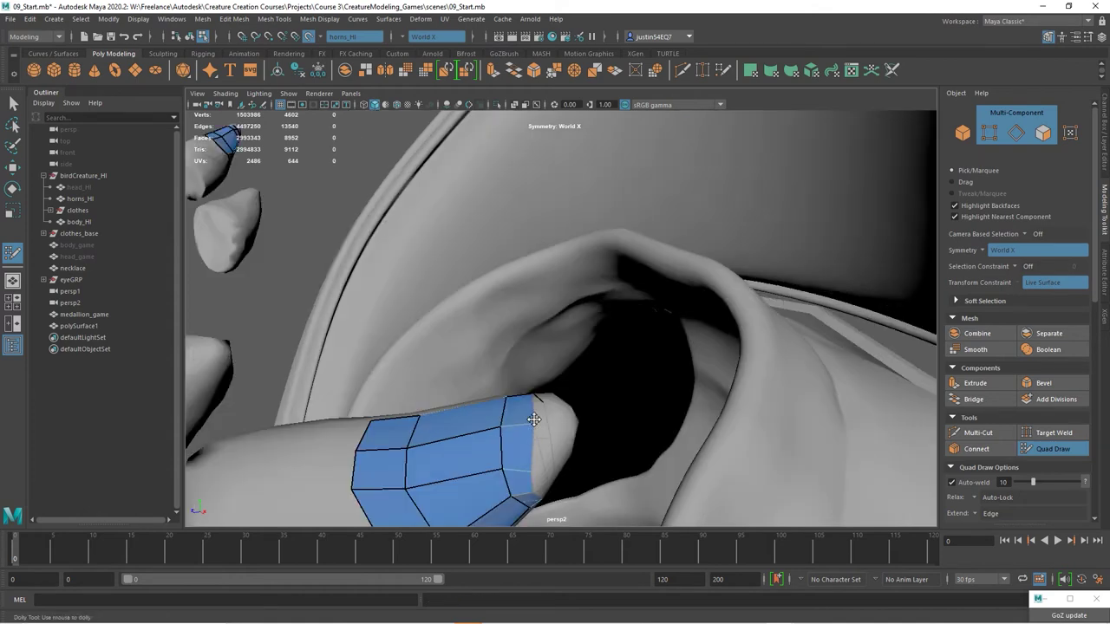
mouse_move(531, 473)
mouse_down()
mouse_move(535, 460)
mouse_move(499, 469)
mouse_move(502, 438)
mouse_move(473, 414)
mouse_move(403, 384)
mouse_move(431, 337)
mouse_move(494, 374)
mouse_move(443, 359)
mouse_up()
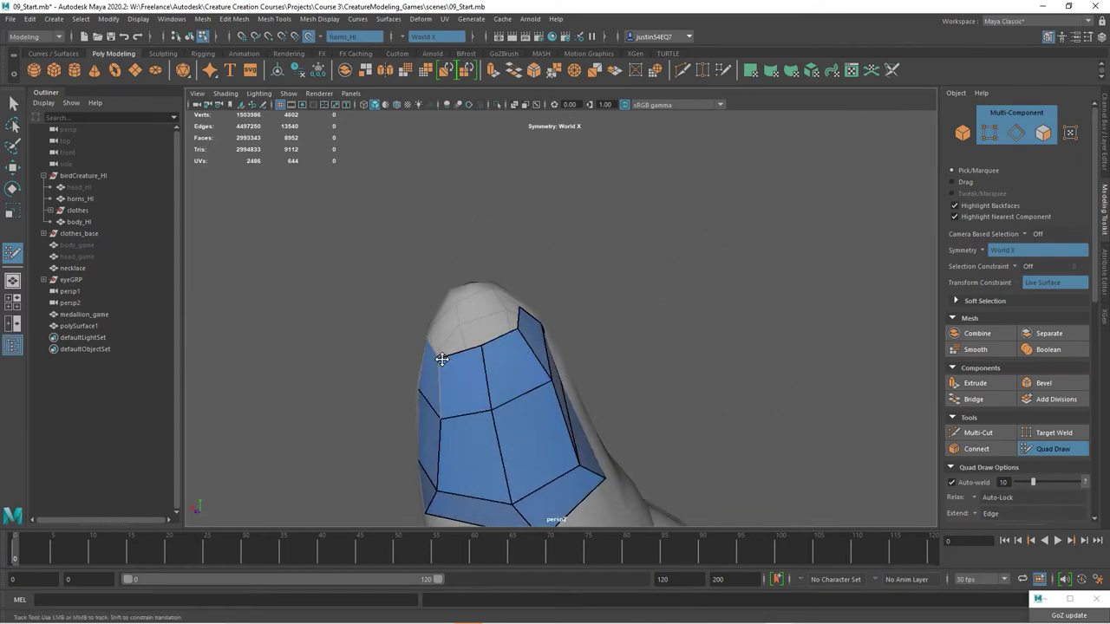
Step: Build one quad on each side of the open horn tip and bridge them with quads across the cap
click(466, 307)
click(493, 296)
shift+click(490, 318)
mouse_move(519, 372)
alt+mouse_down()
mouse_move(595, 386)
mouse_move(579, 437)
alt+mouse_up()
click(575, 432)
click(548, 446)
shift+click(559, 430)
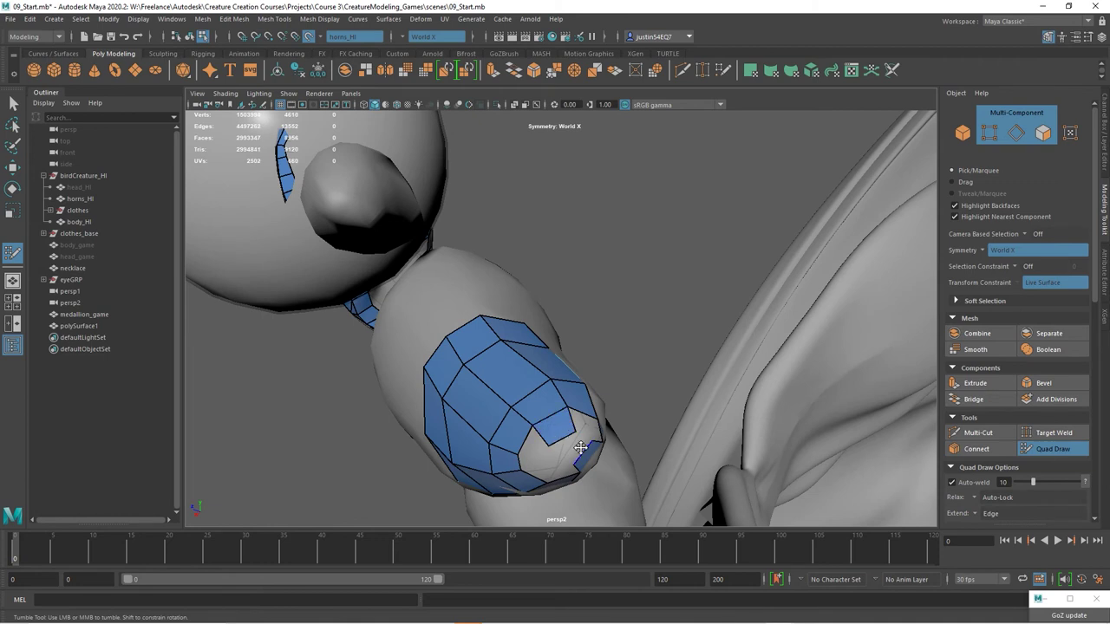
shift+click(572, 451)
key(ctrl+z)
shift+click(561, 444)
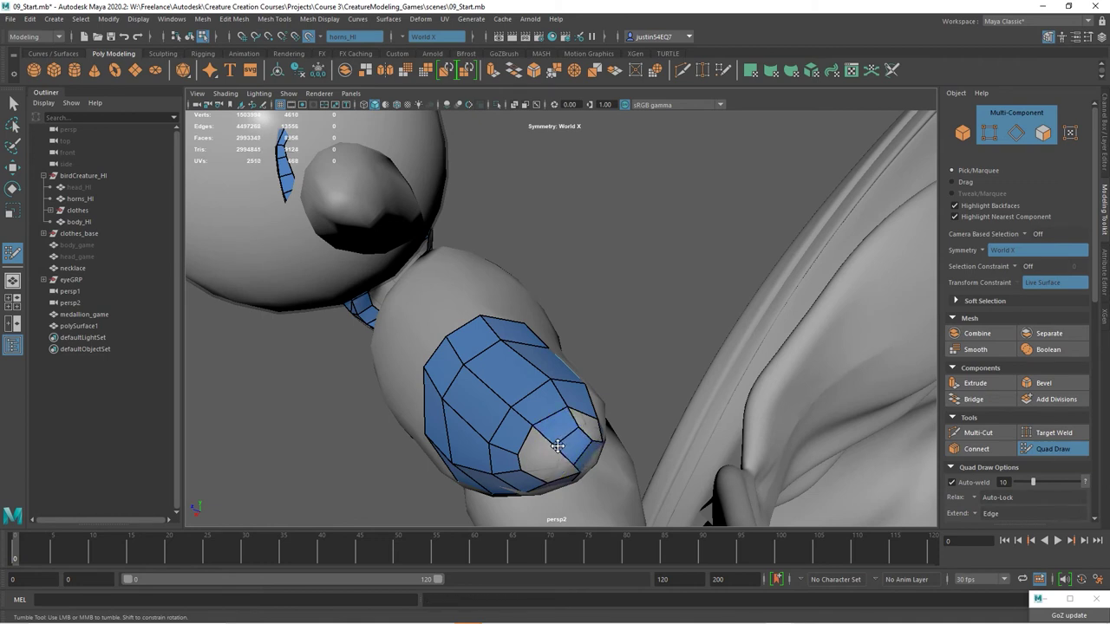
Step: Fill the remaining gaps around the horn's tip with quads to close the cap
alt+drag(561, 443, 526, 387)
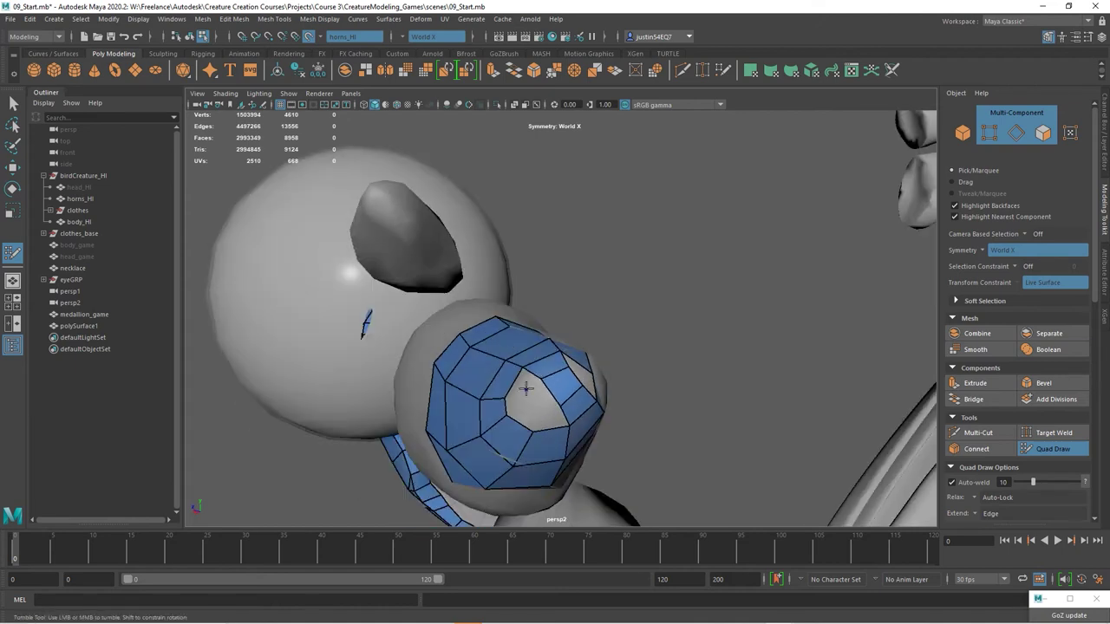
click(545, 413)
shift+click(529, 414)
shift+click(544, 396)
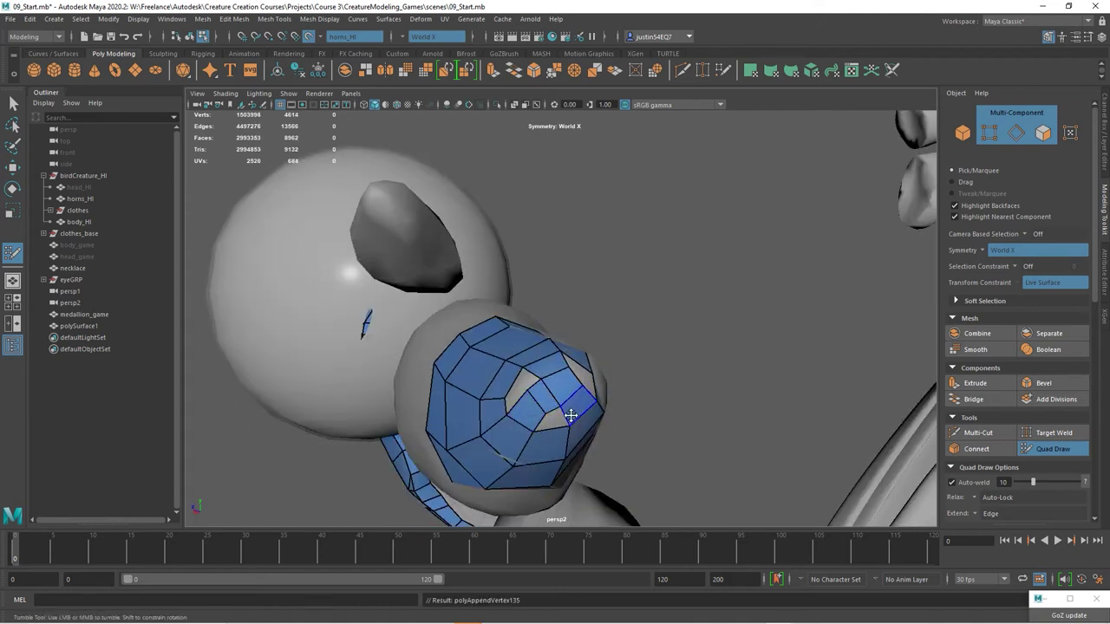
mouse_move(585, 410)
alt+mouse_down()
mouse_move(586, 422)
mouse_move(577, 393)
mouse_move(556, 475)
mouse_move(606, 468)
mouse_move(578, 466)
alt+mouse_up()
shift+click(575, 393)
shift+click(556, 479)
shift+click(564, 470)
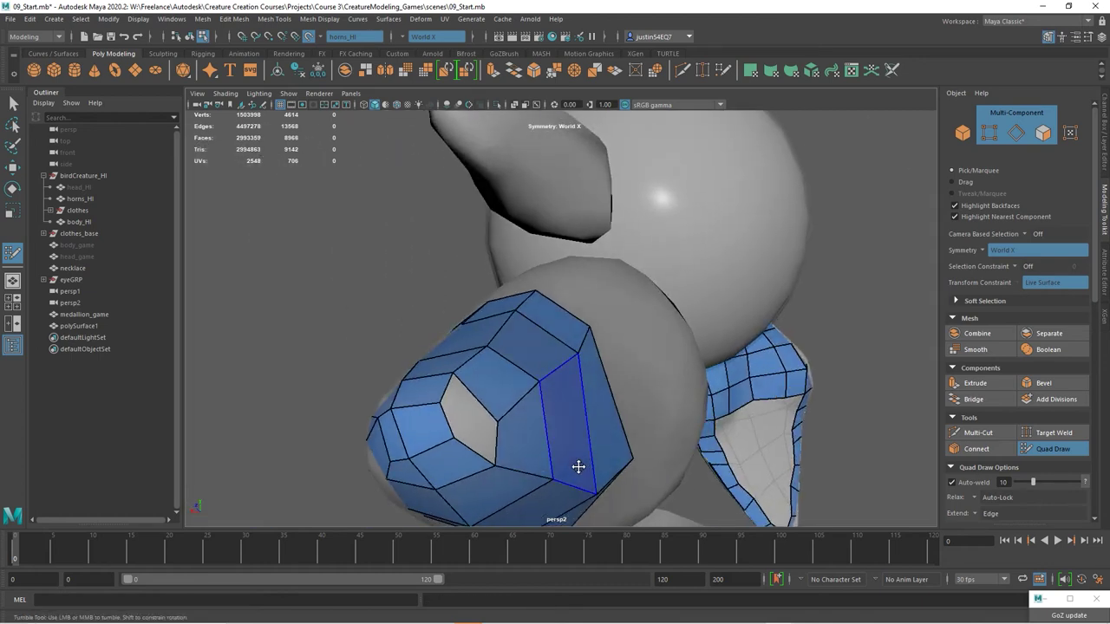
shift+click(458, 376)
Step: Relax the horn's cap topology and reposition the vertices along the lower bands for even spacing
mouse_move(459, 377)
alt+mouse_down()
mouse_move(458, 416)
mouse_move(524, 417)
alt+mouse_up()
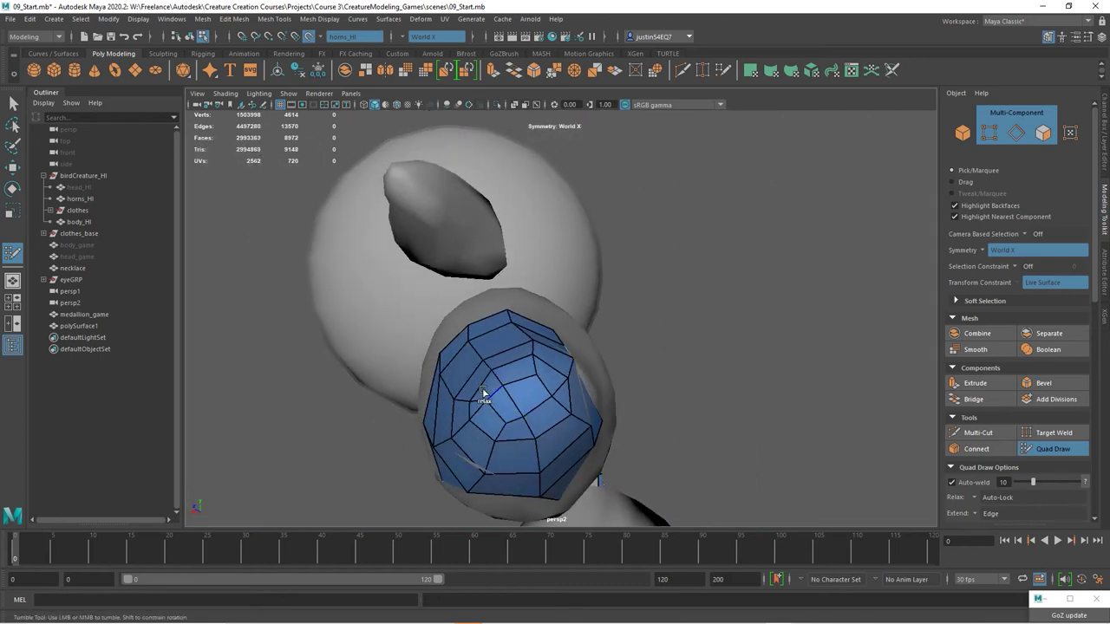
alt+drag(557, 442, 543, 372)
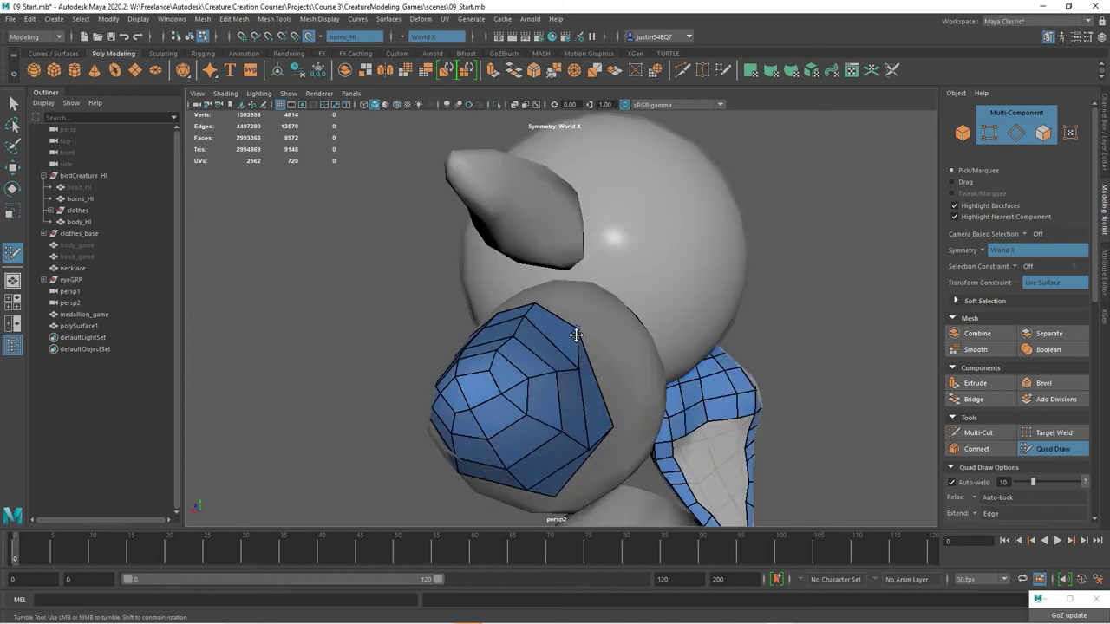
mouse_move(575, 334)
alt+mouse_down()
mouse_move(607, 446)
mouse_move(553, 461)
alt+mouse_up()
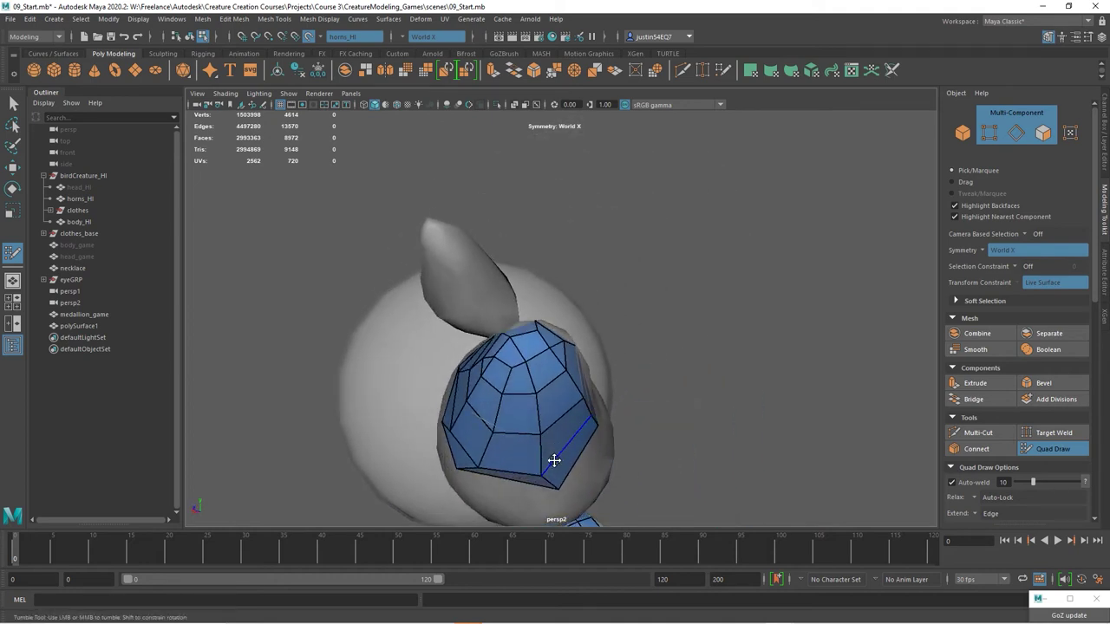
alt+middle_drag(553, 461, 514, 432)
mouse_move(485, 425)
mouse_down()
mouse_move(490, 443)
mouse_move(554, 429)
mouse_move(587, 448)
mouse_move(605, 416)
mouse_move(585, 305)
mouse_move(550, 367)
mouse_move(565, 357)
mouse_move(604, 376)
mouse_move(540, 338)
mouse_up()
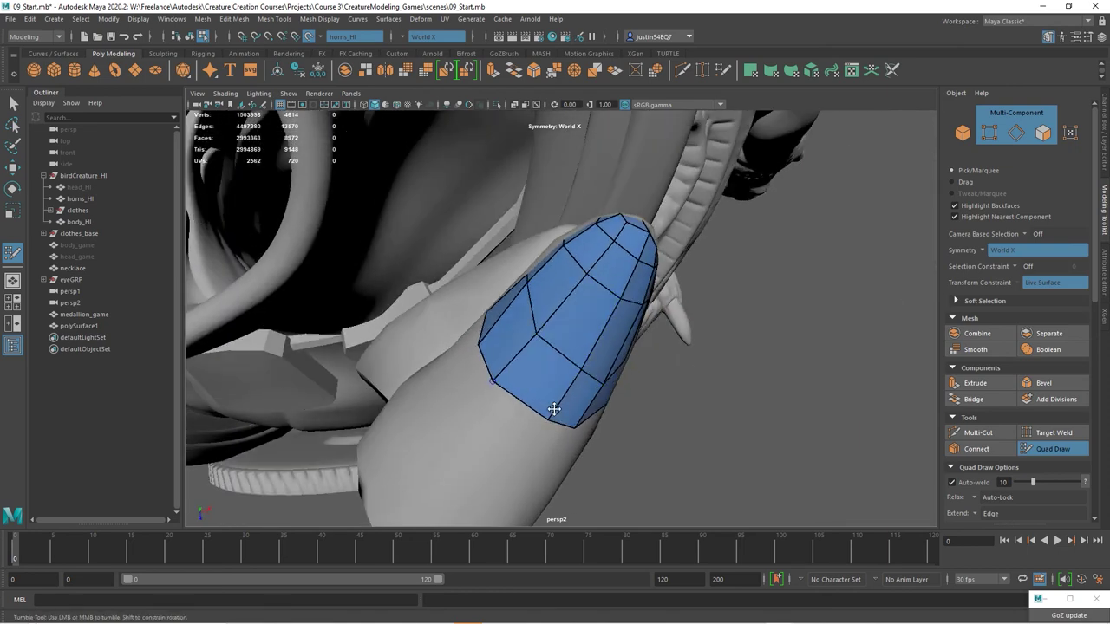
mouse_move(554, 409)
alt+mouse_down()
mouse_move(513, 347)
mouse_move(519, 372)
alt+mouse_up()
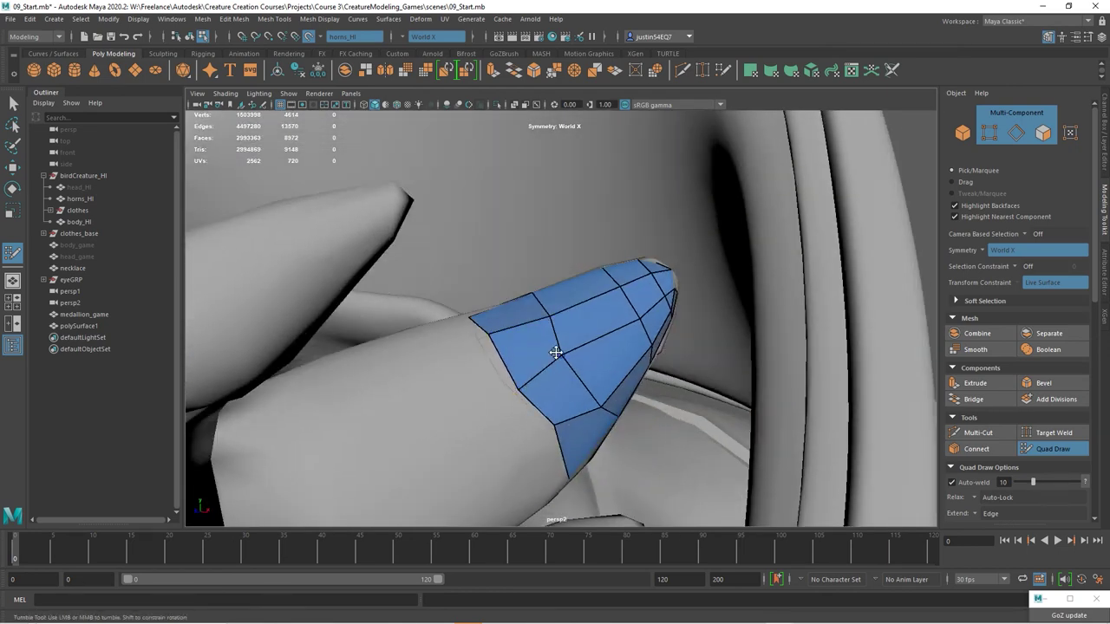
drag(564, 437, 569, 432)
drag(575, 366, 567, 367)
alt+right_drag(567, 366, 584, 412)
alt+drag(584, 413, 536, 401)
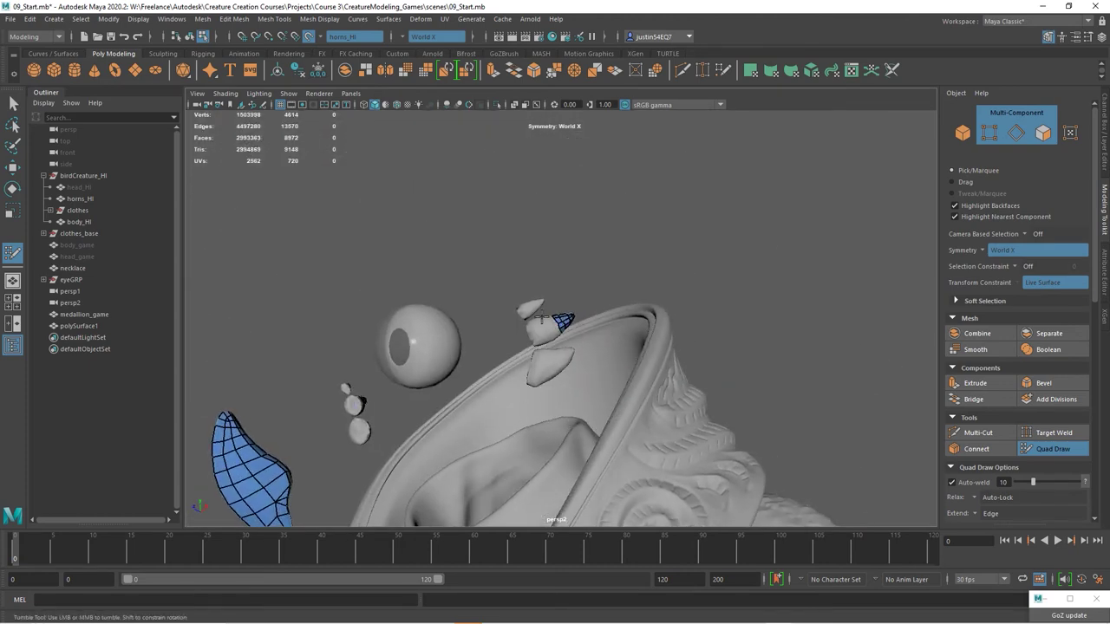
Step: Return to the beak's inner surface and fill the next crosswise row of quads above the existing ones
alt+drag(571, 316, 677, 308)
alt+right_drag(676, 308, 758, 298)
alt+drag(758, 297, 723, 270)
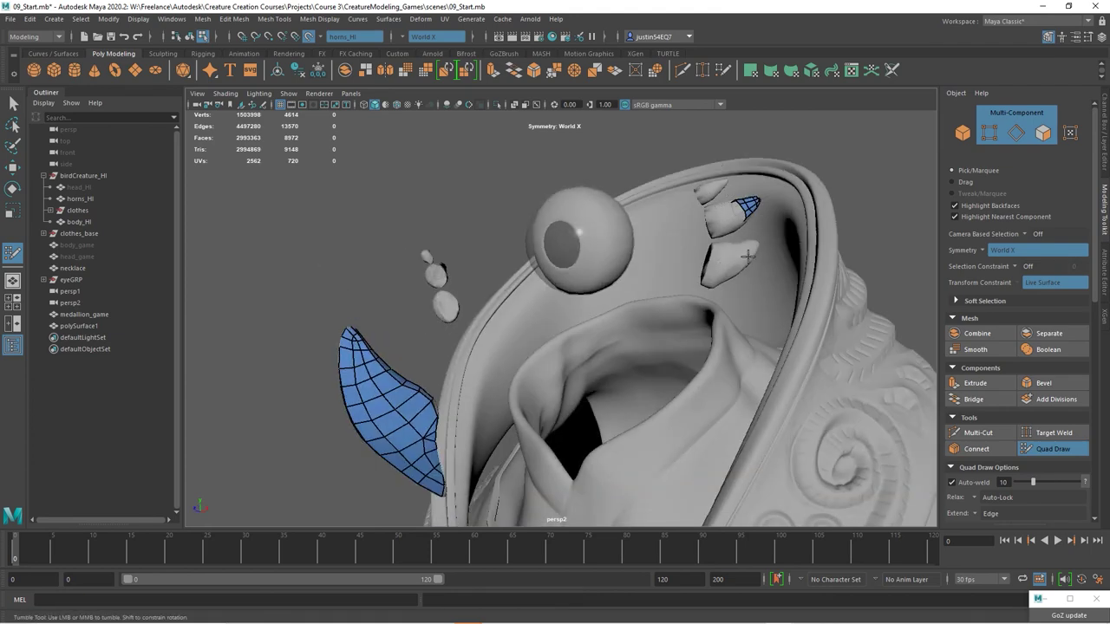
alt+drag(481, 439, 579, 422)
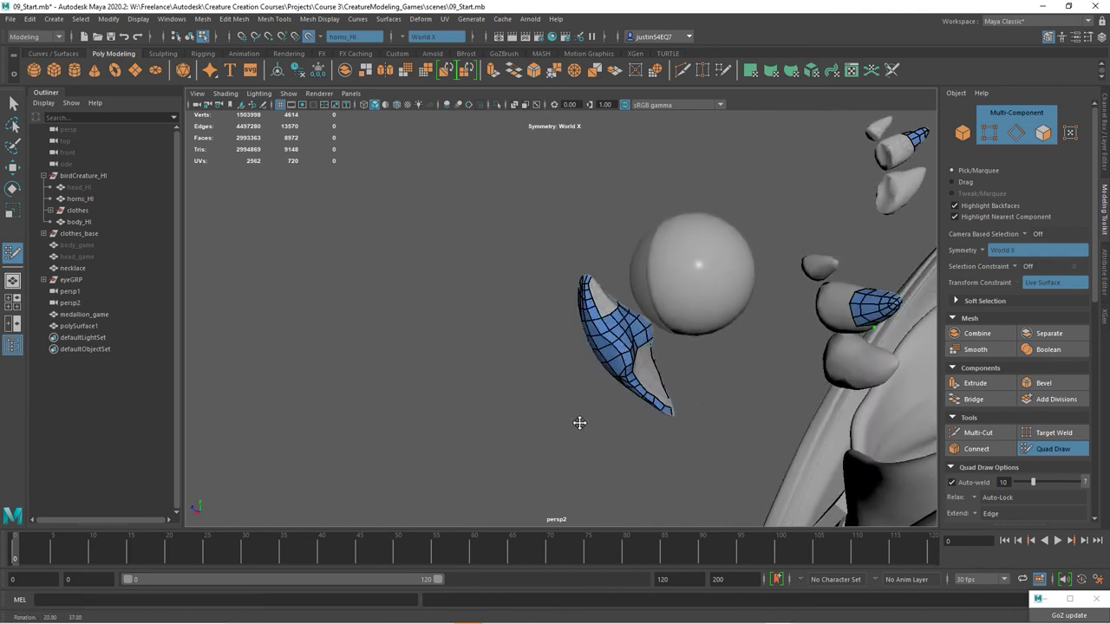
alt+right_drag(579, 421, 966, 428)
alt+drag(815, 347, 463, 293)
alt+right_drag(463, 293, 509, 281)
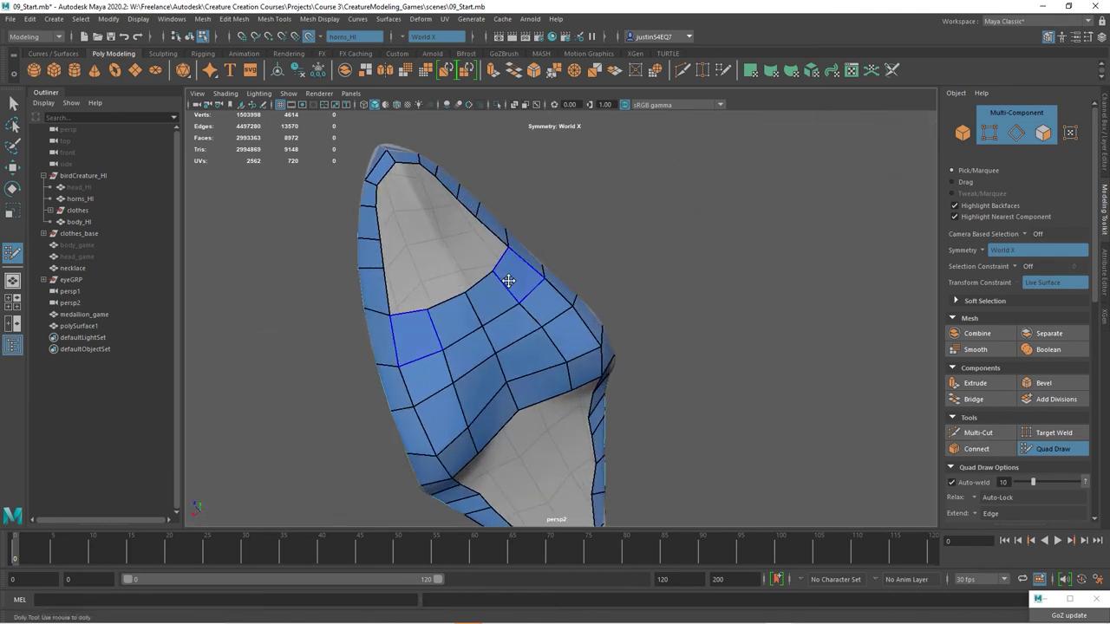
shift+click(407, 282)
shift+click(439, 284)
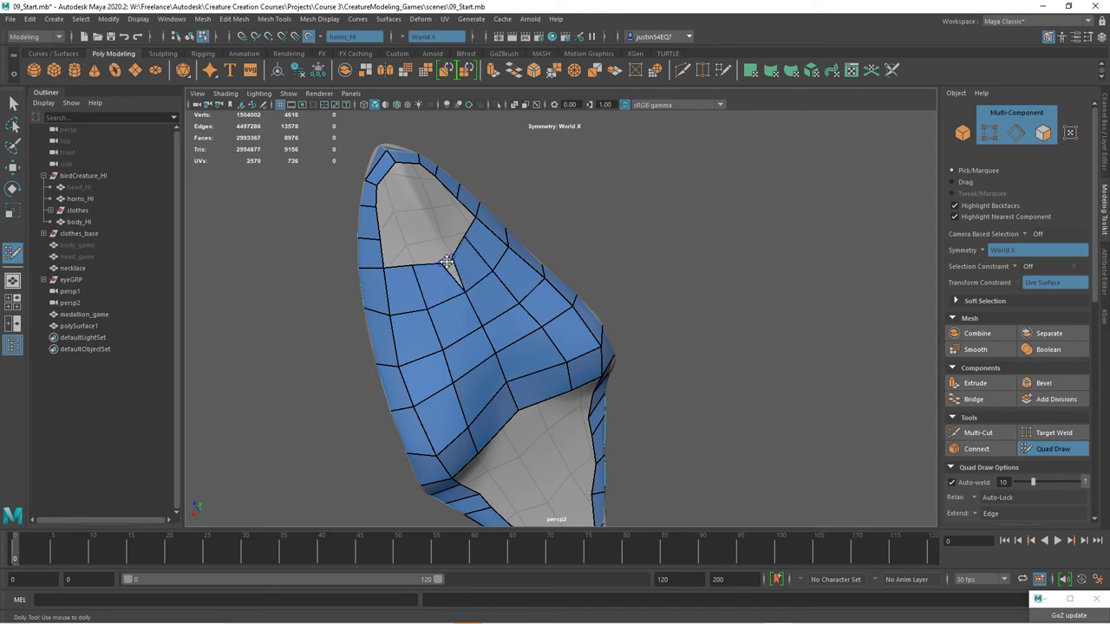
Step: Fill the rest of the beak's upper inner surface with quads up to the tip
shift+click(424, 243)
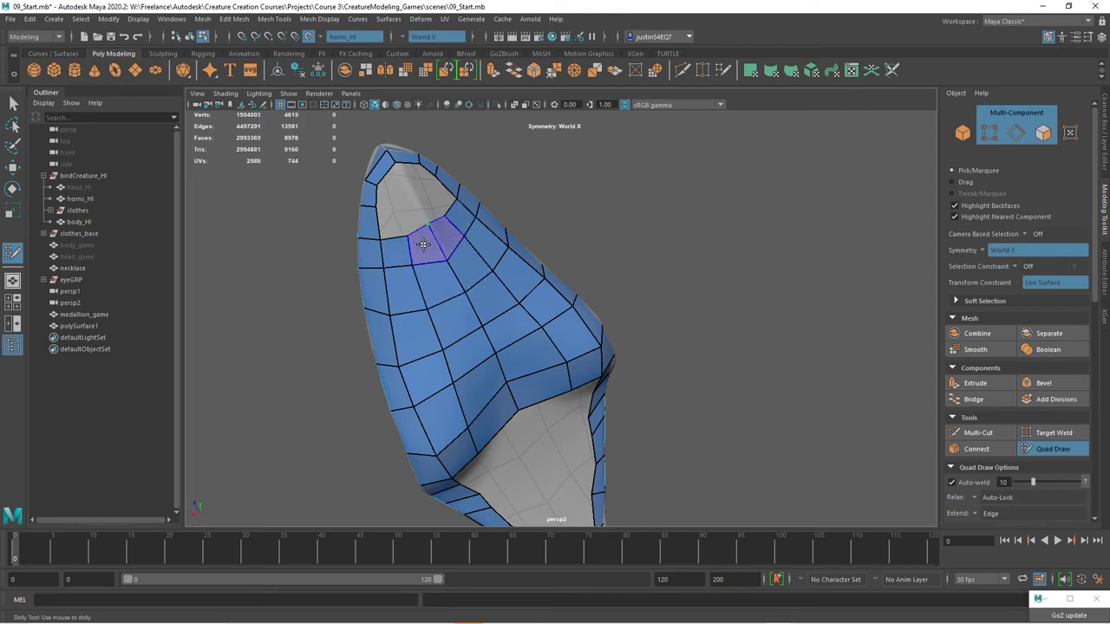
shift+click(420, 227)
shift+click(418, 199)
scroll(421, 217, up, 2)
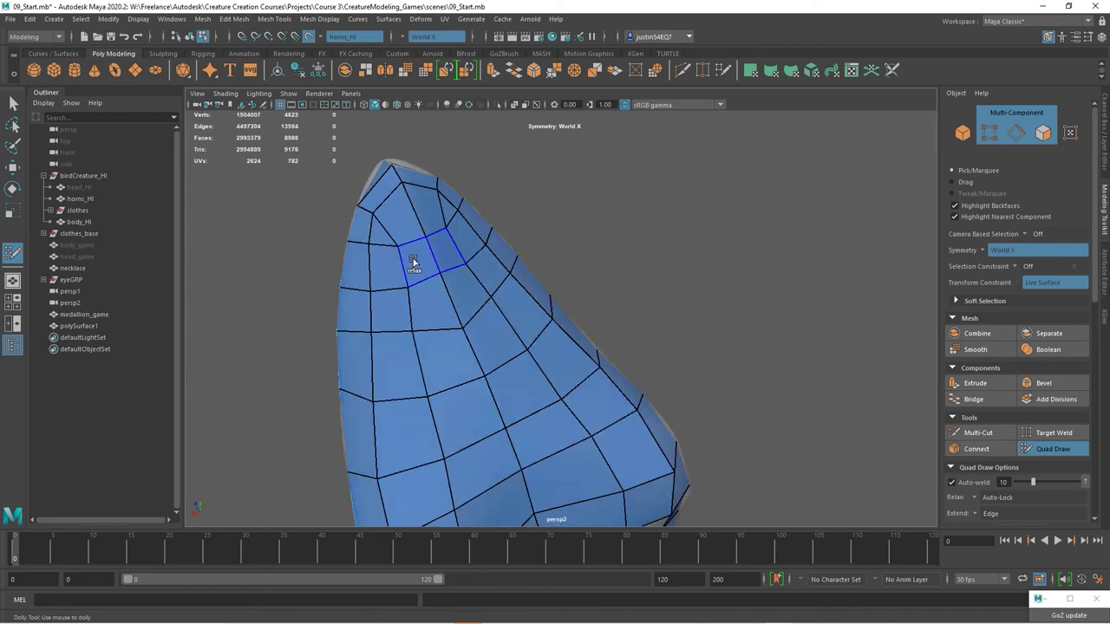
Step: Move to the remaining opening in the beak's lower inner surface and fill its widest end with a crosswise row of quads
mouse_move(535, 411)
alt+mouse_down()
mouse_move(584, 379)
mouse_move(466, 266)
alt+mouse_up()
click(468, 267)
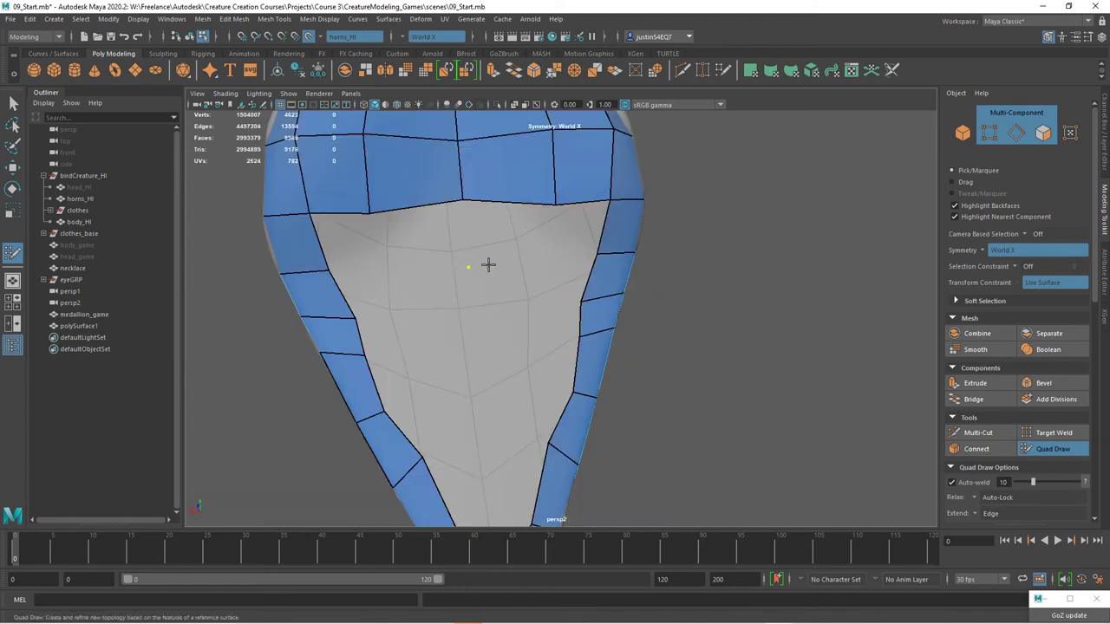
shift+click(563, 245)
shift+click(510, 240)
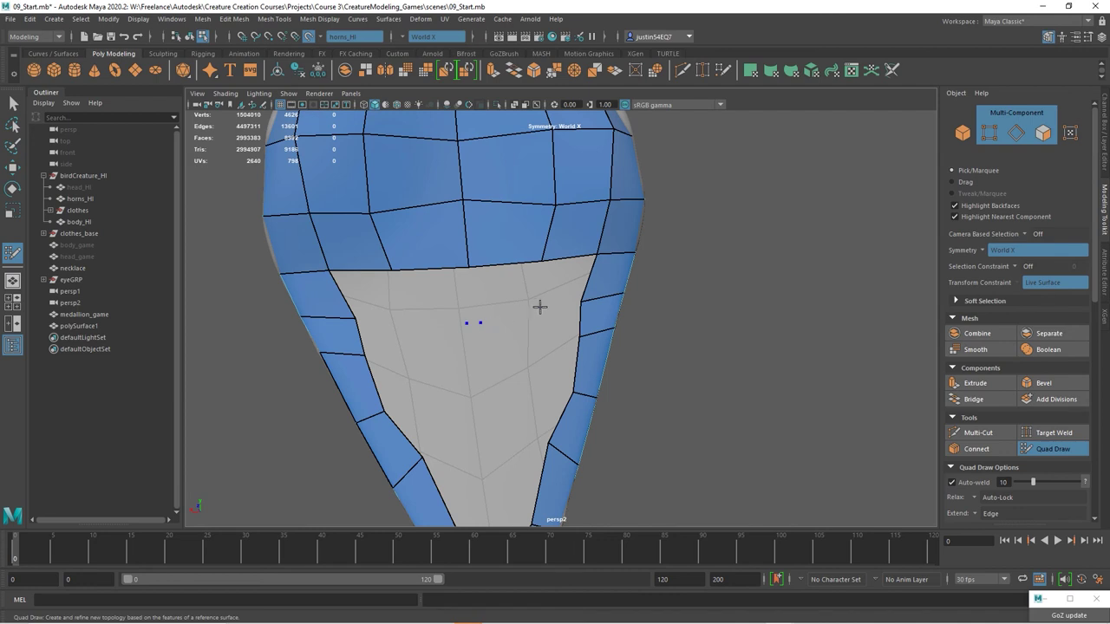
Step: Fill the next two crosswise rows of quads toward the lower point and merge the split vertices at the centre line
shift+click(555, 279)
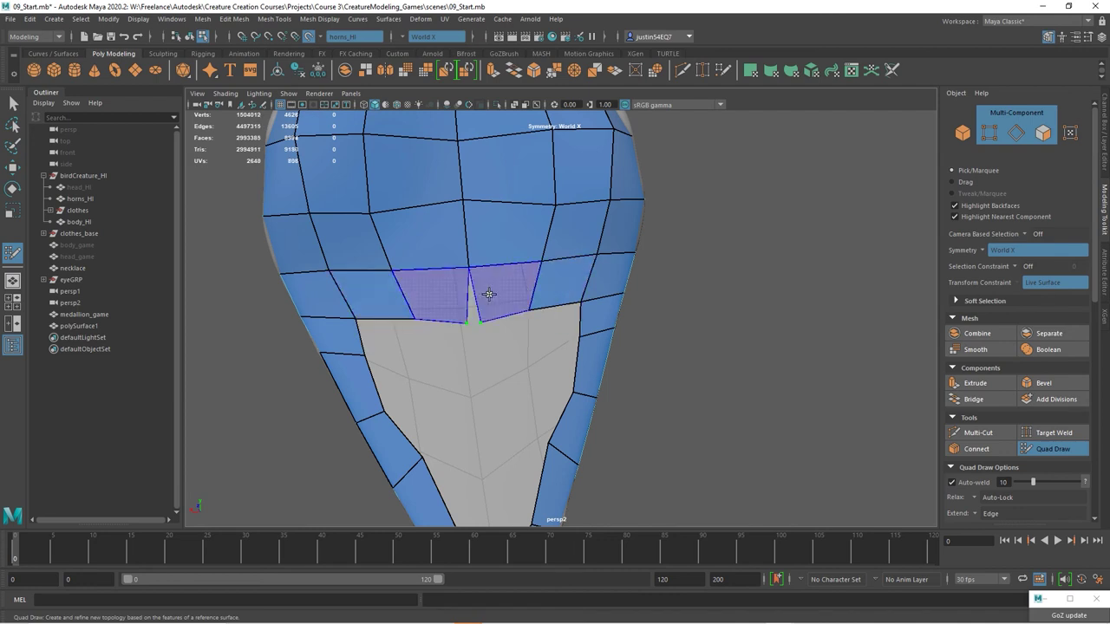
shift+click(488, 293)
key(ctrl+z)
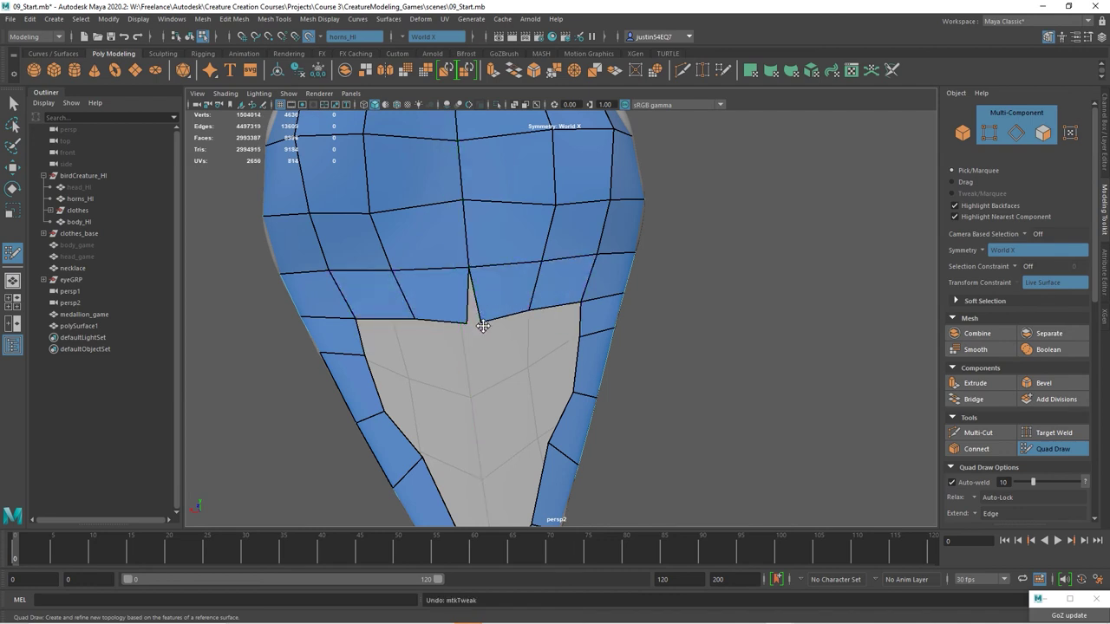
drag(483, 325, 474, 324)
shift+click(551, 336)
shift+click(495, 344)
Step: Fill the narrow corner at the opening's pointed end with faces on both sides of the centre line
alt+middle_drag(500, 361, 459, 291)
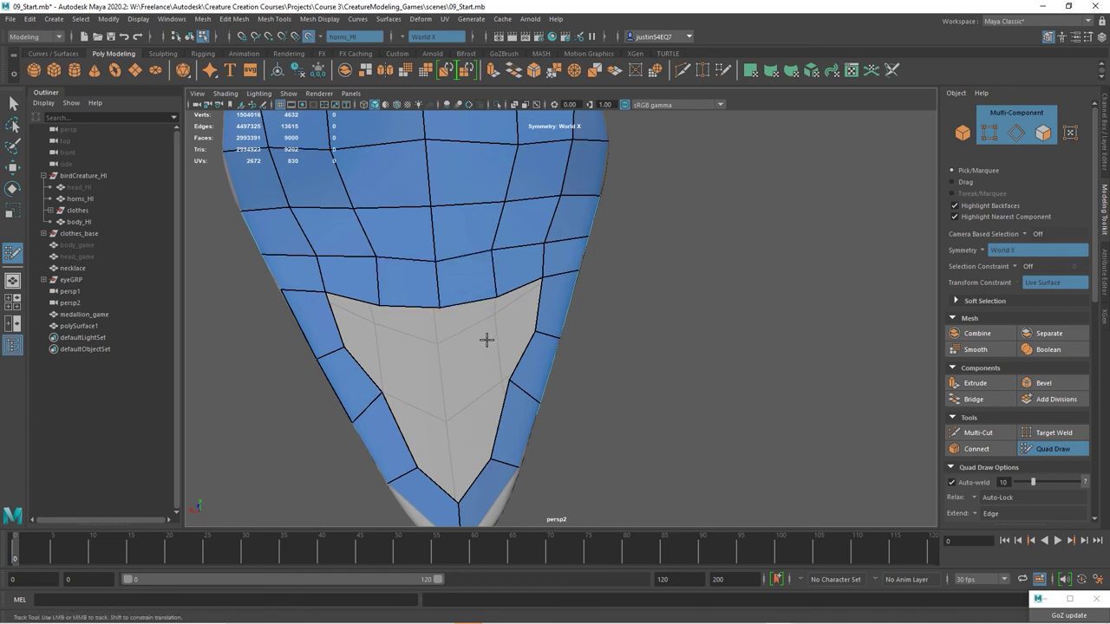
alt+middle_drag(498, 352, 431, 369)
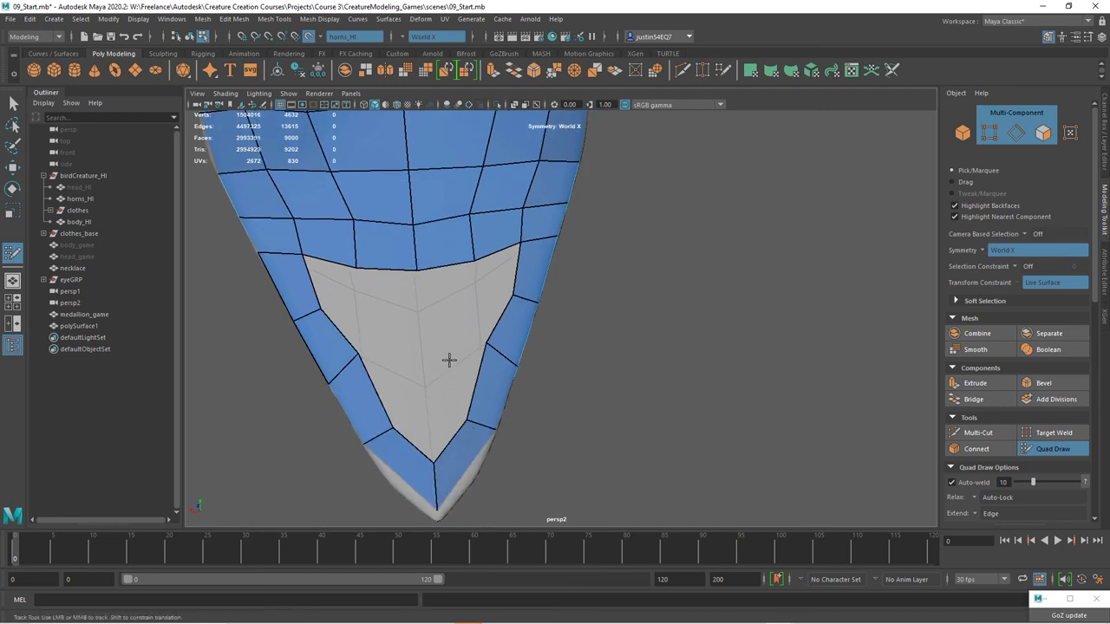
shift+click(426, 423)
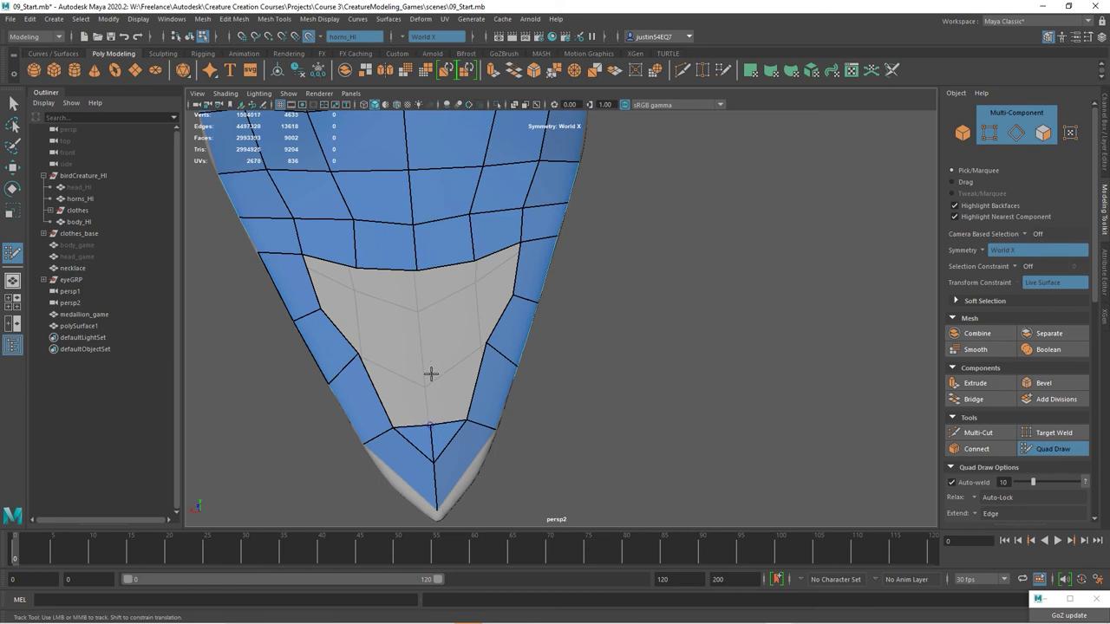
Step: Add mirrored faces along the opening's side borders, merge their inner vertices into the border, and fill the adjoining crosswise row
shift+click(357, 329)
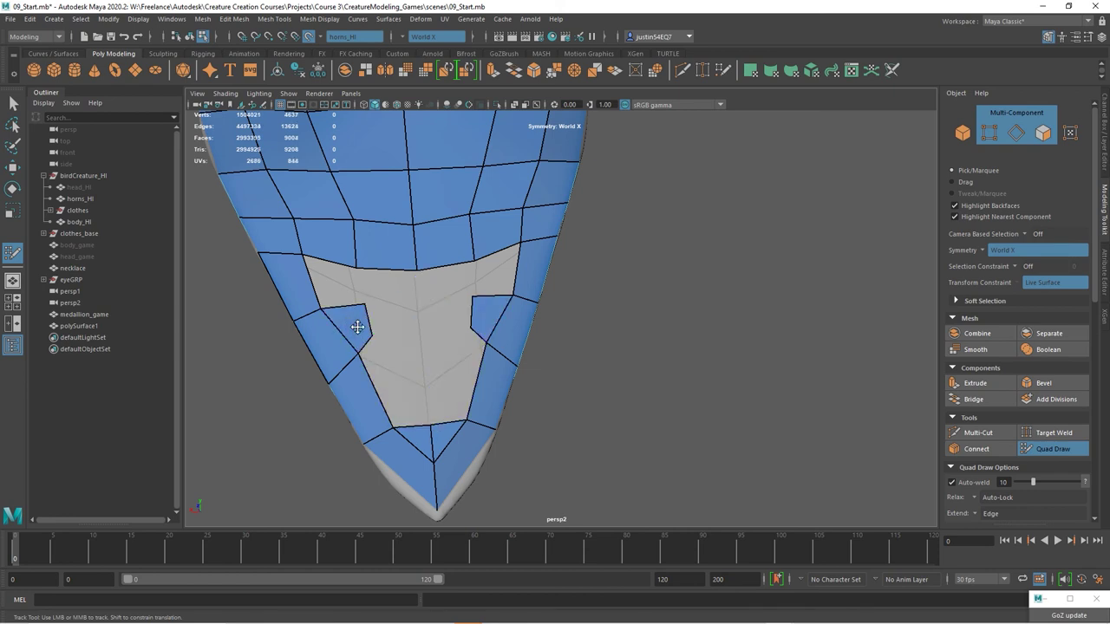
drag(371, 333, 357, 349)
drag(357, 302, 354, 303)
shift+click(342, 288)
shift+click(386, 293)
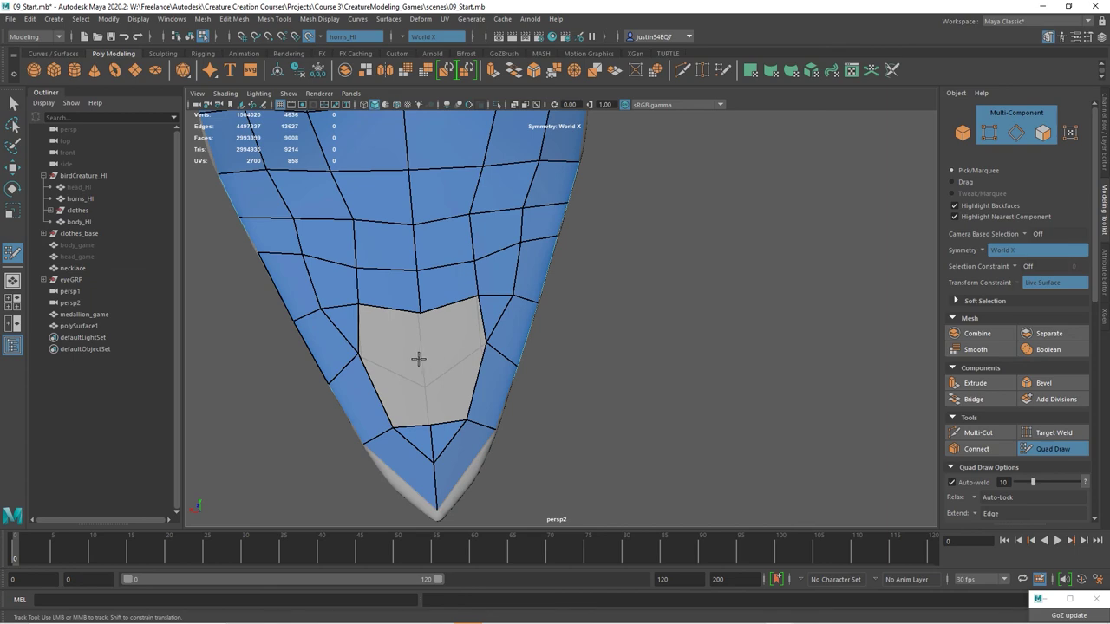
Step: Fill the last gap in the beak's inner surface with two rows of quads and relax the vertices along the centre line
shift+click(457, 328)
shift+click(441, 379)
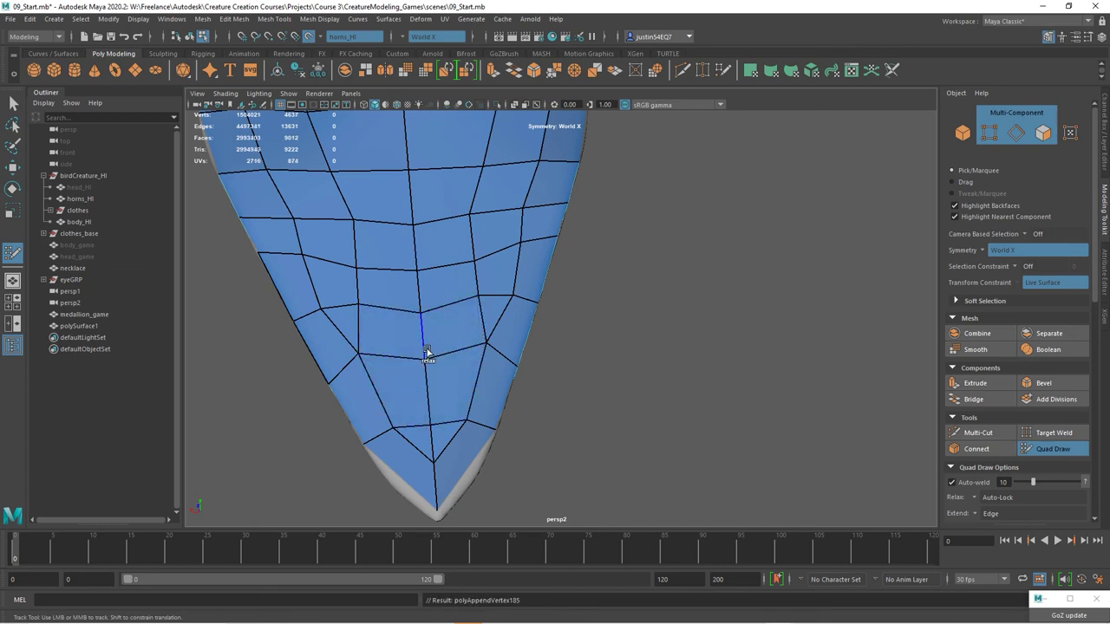
mouse_move(425, 355)
shift+mouse_down()
mouse_move(452, 289)
mouse_move(425, 217)
shift+mouse_up()
scroll(491, 289, down, 10)
mouse_move(512, 295)
alt+mouse_down()
mouse_move(580, 317)
mouse_move(582, 333)
mouse_move(640, 371)
alt+mouse_up()
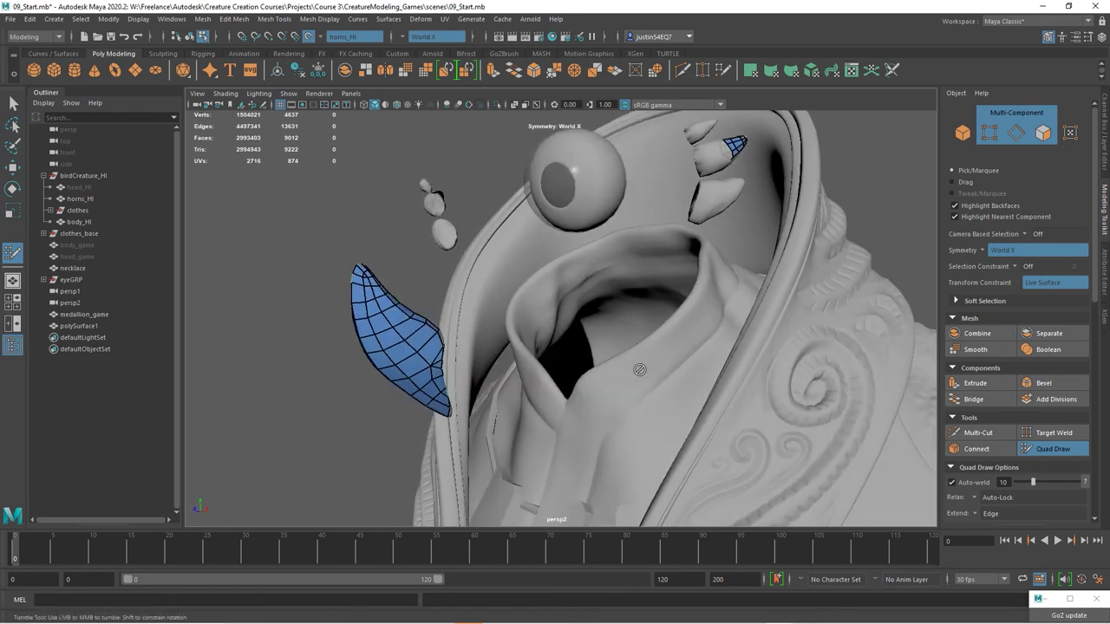